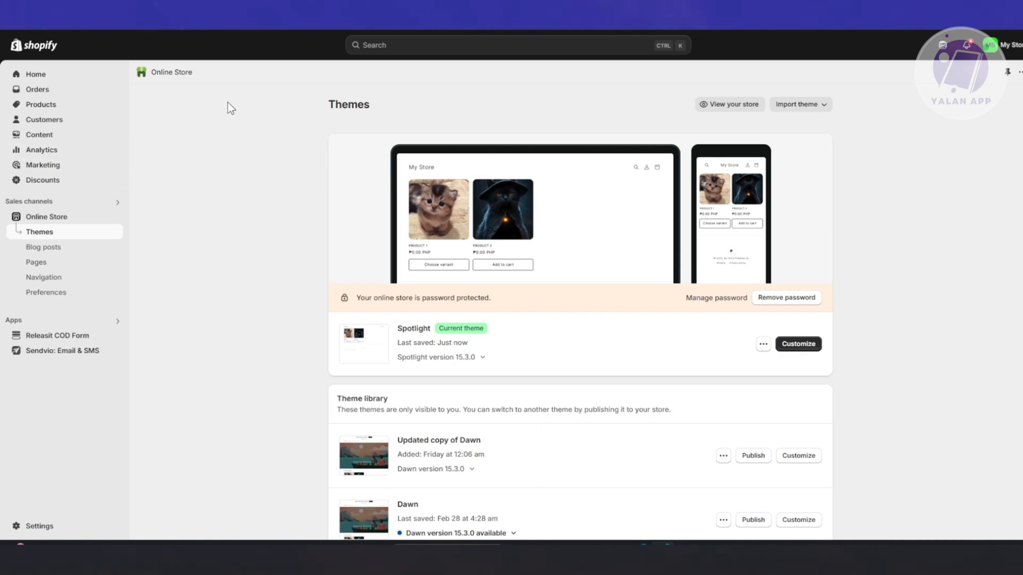
Start a new product in the store's product list, titled CUTE CAT SHIRT with the description TEST.
{"action": "left_click", "coordinate": [47, 106]}
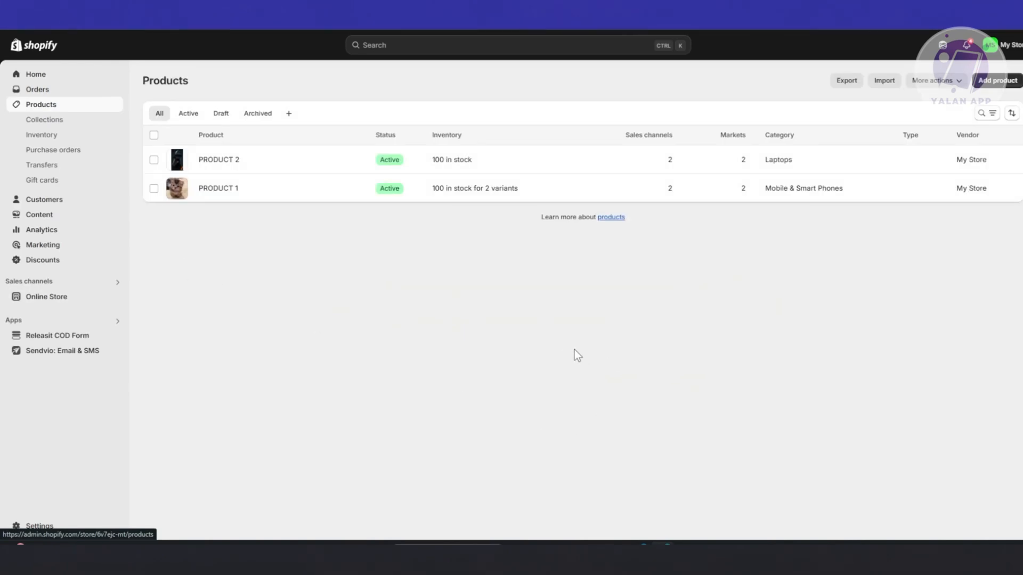
{"action": "left_click", "coordinate": [998, 83]}
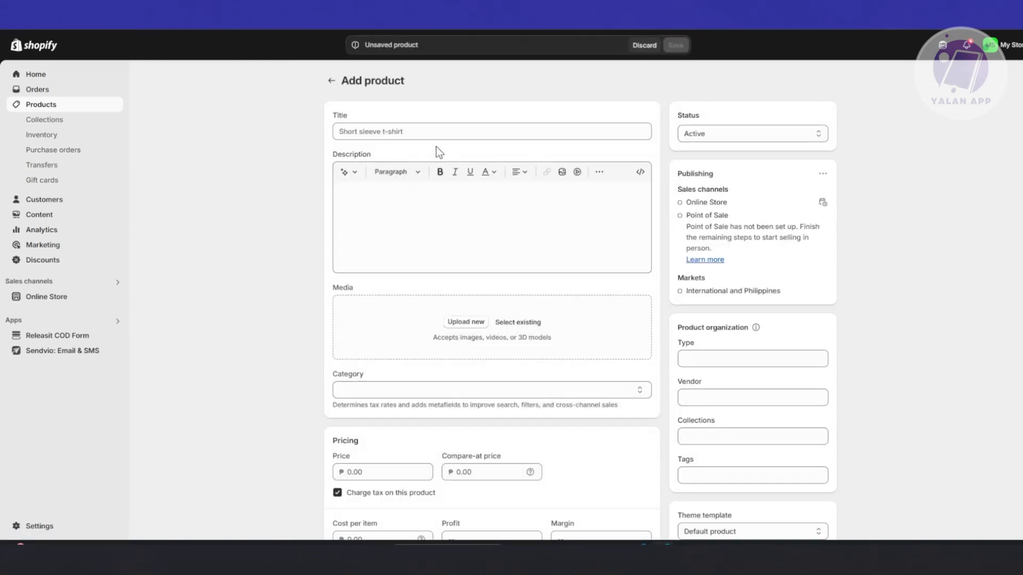
{"action": "left_click", "coordinate": [426, 134]}
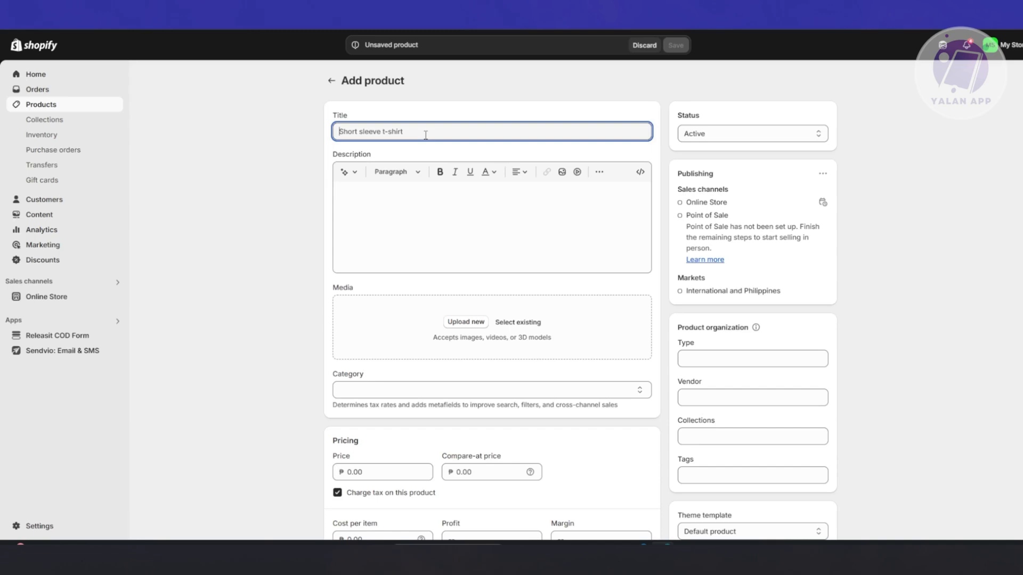
{"action": "type", "text": "cu"}
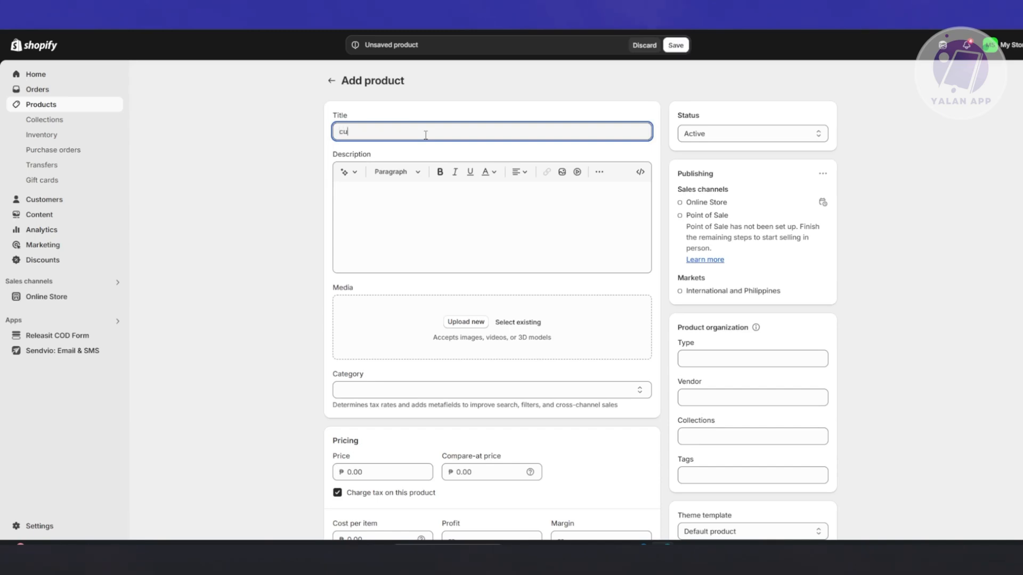
{"action": "key", "text": "BackSpace"}
{"action": "key", "text": "BackSpace"}
{"action": "key", "text": "BackSpace"}
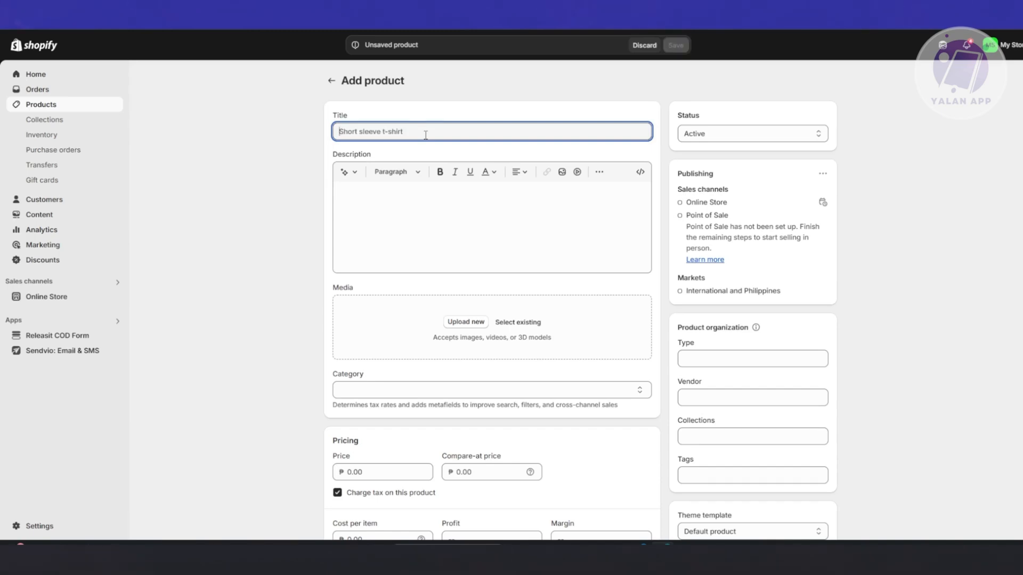
{"action": "type", "text": "CUTE CAT "}
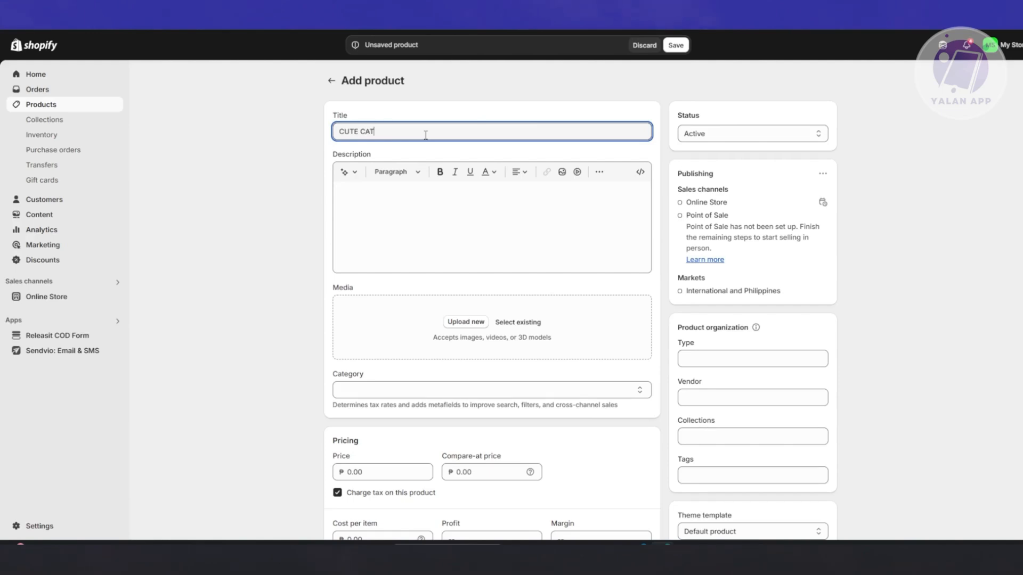
{"action": "type", "text": "SHIRT"}
{"action": "left_click", "coordinate": [422, 207]}
{"action": "type", "text": "TEST"}
Upload the cat image 3c7b105599ea69837d2abad569459a2f.jpg from the Downloads folder as the product's media.
{"action": "scroll", "coordinate": [221, 269], "scroll_direction": "down", "scroll_amount": 1}
{"action": "left_click", "coordinate": [460, 272]}
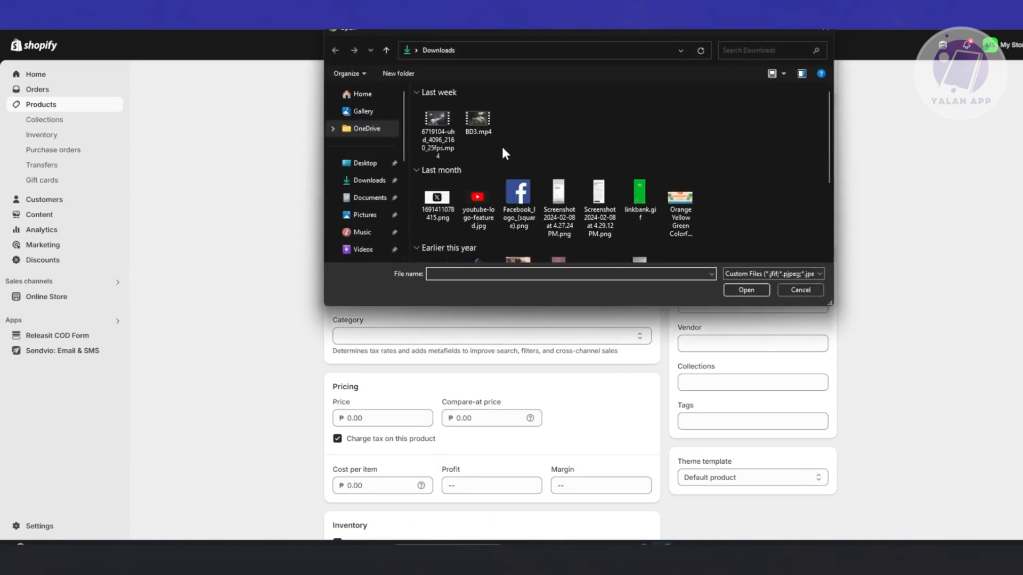
{"action": "scroll", "coordinate": [498, 146], "scroll_direction": "down", "scroll_amount": 3}
{"action": "scroll", "coordinate": [525, 117], "scroll_direction": "up", "scroll_amount": 2}
{"action": "scroll", "coordinate": [526, 117], "scroll_direction": "down", "scroll_amount": 2}
{"action": "left_click", "coordinate": [477, 216]}
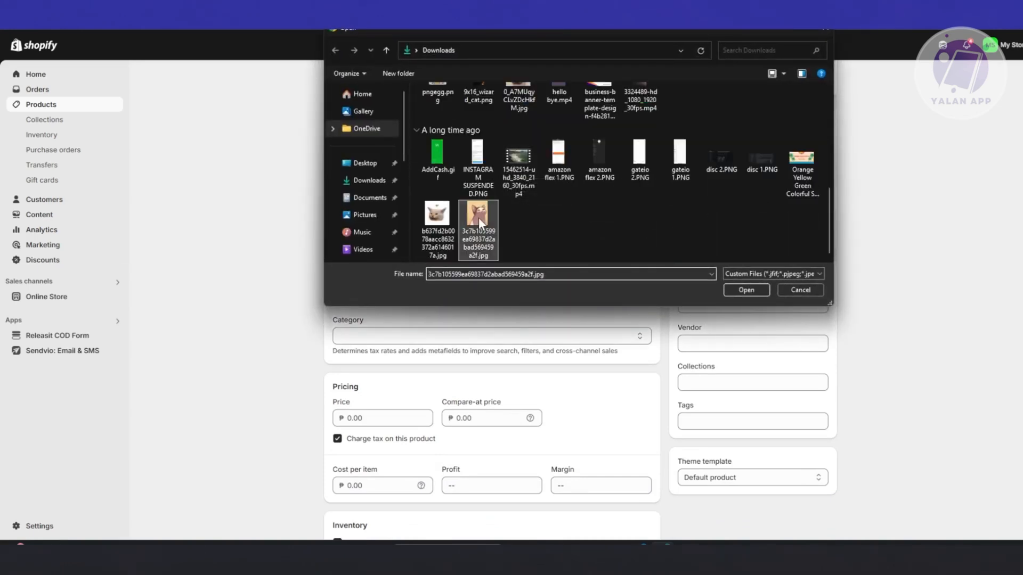
{"action": "left_click", "coordinate": [749, 290]}
Set the product's price to ₱1,000 and its cost per item to ₱500.
{"action": "scroll", "coordinate": [880, 295], "scroll_direction": "down", "scroll_amount": 1}
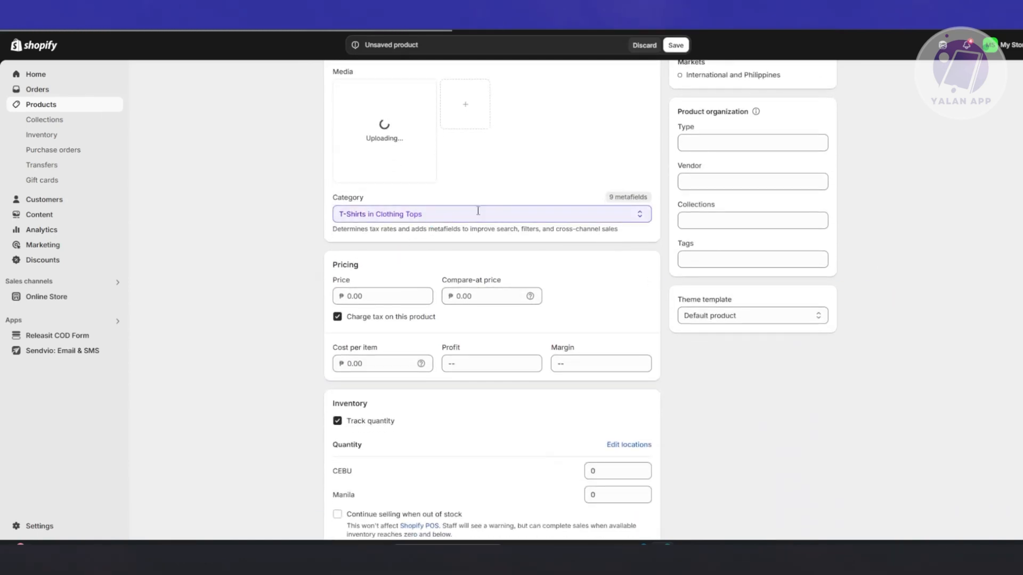
{"action": "scroll", "coordinate": [304, 296], "scroll_direction": "down", "scroll_amount": 3}
{"action": "left_click", "coordinate": [393, 134]}
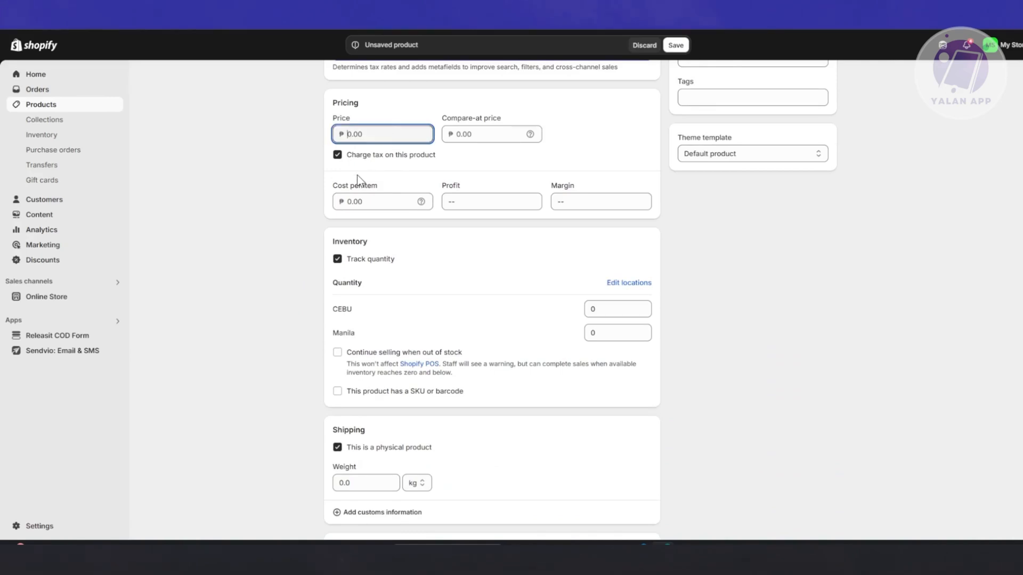
{"action": "type", "text": "1000"}
{"action": "left_click", "coordinate": [357, 201]}
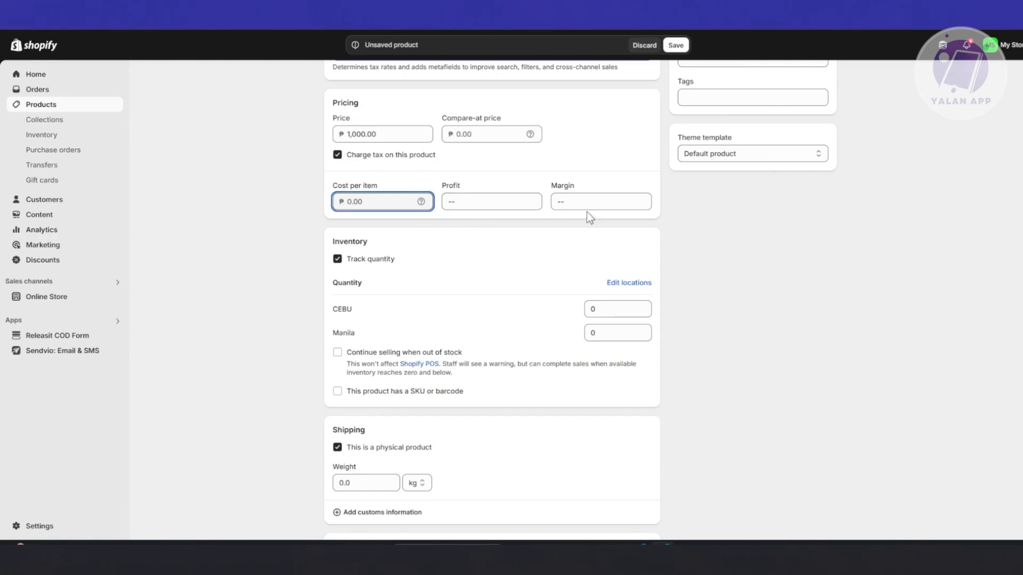
{"action": "type", "text": "500"}
{"action": "left_click", "coordinate": [244, 230]}
Set the product's shipping weight to 0.1 kg.
{"action": "scroll", "coordinate": [430, 286], "scroll_direction": "down", "scroll_amount": 3}
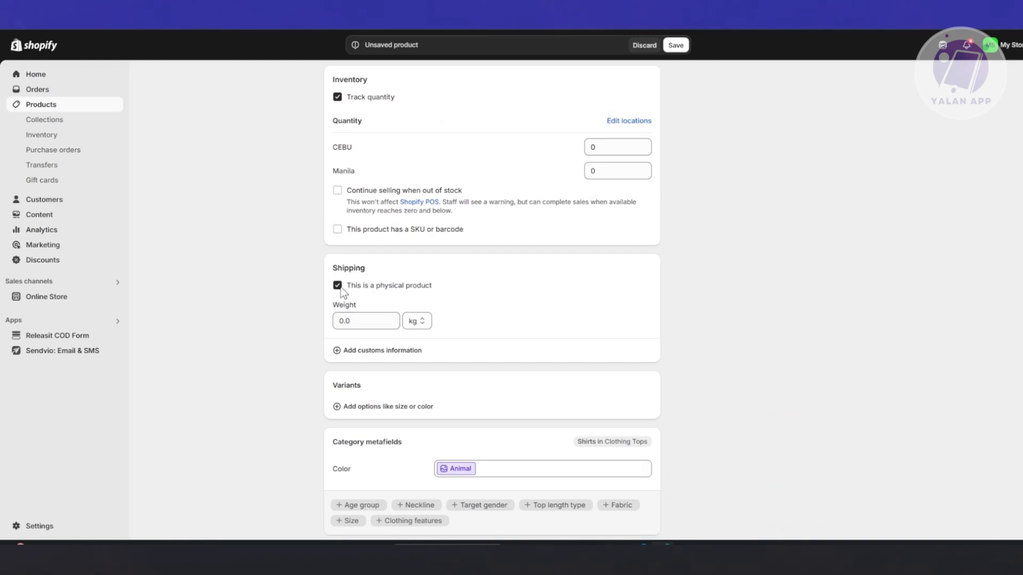
{"action": "left_click", "coordinate": [367, 323]}
{"action": "left_click_drag", "start_coordinate": [370, 322], "coordinate": [346, 322]}
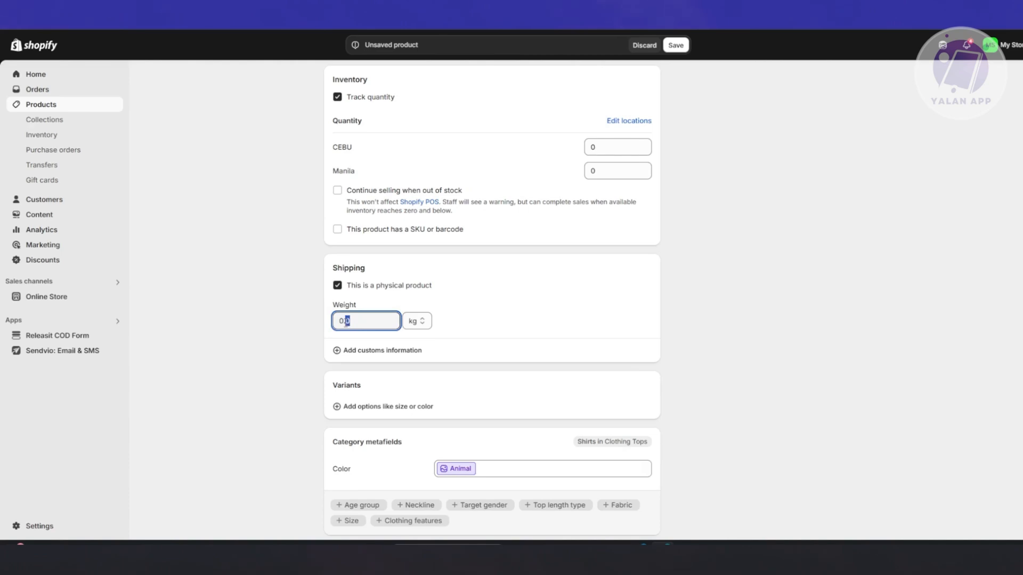
{"action": "type", "text": "1"}
{"action": "left_click", "coordinate": [260, 312]}
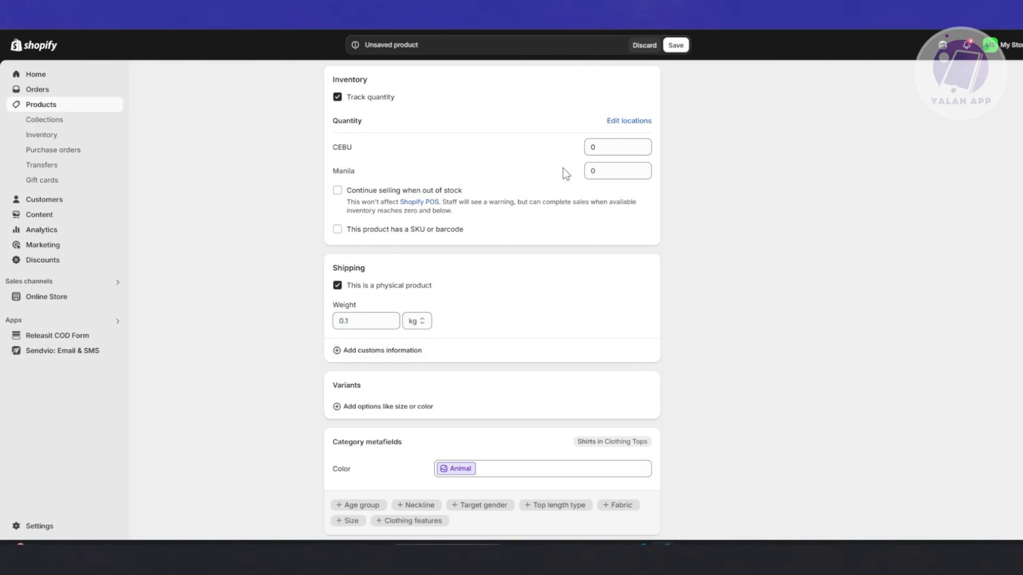
Set the product's inventory quantity at the Manila location to 500.
{"action": "left_click", "coordinate": [604, 149]}
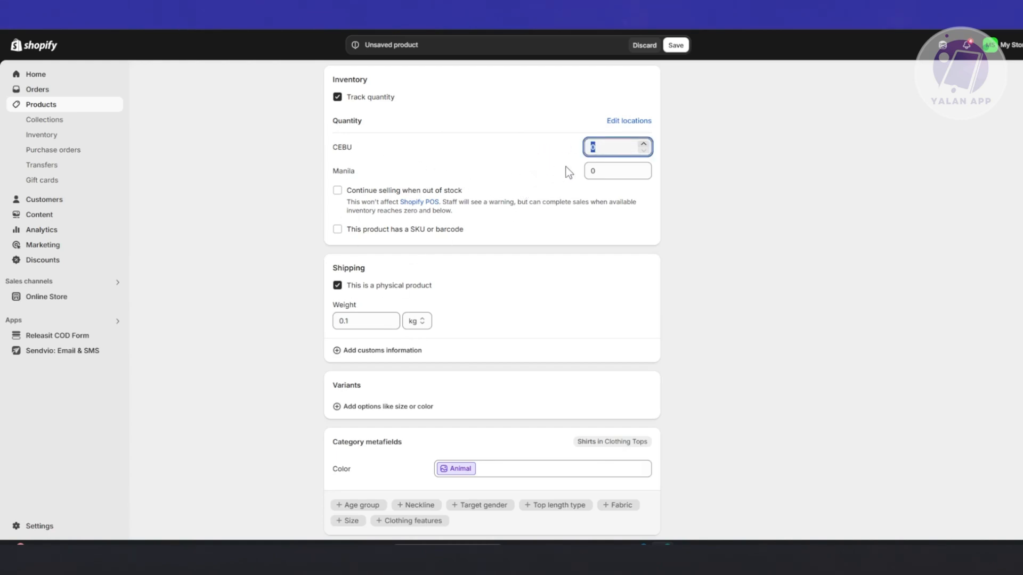
{"action": "left_click", "coordinate": [609, 166]}
{"action": "type", "text": "500"}
{"action": "left_click", "coordinate": [718, 238]}
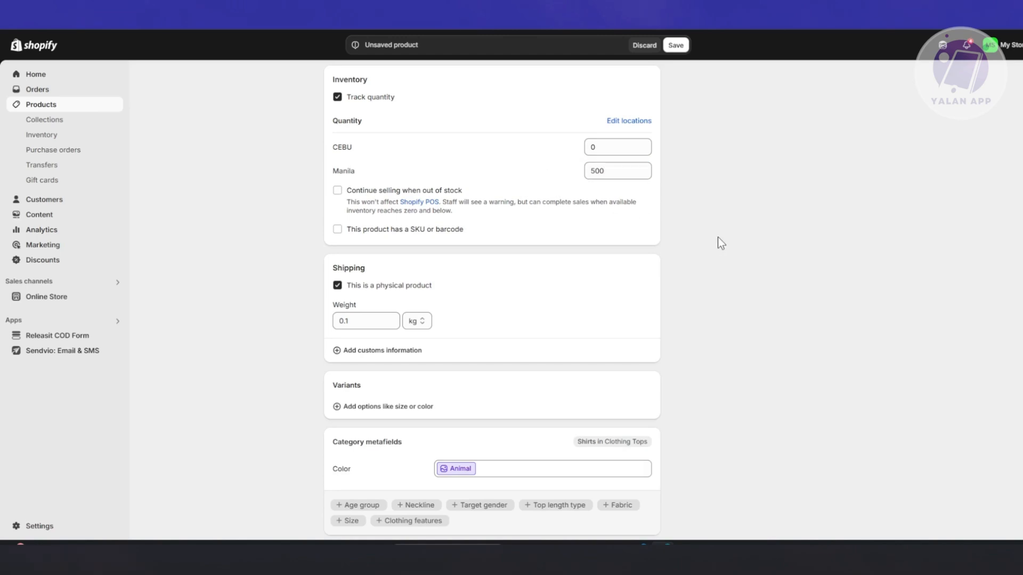
Add Color as a variant option for the product.
{"action": "scroll", "coordinate": [717, 238], "scroll_direction": "down", "scroll_amount": 2}
{"action": "left_click", "coordinate": [367, 299]}
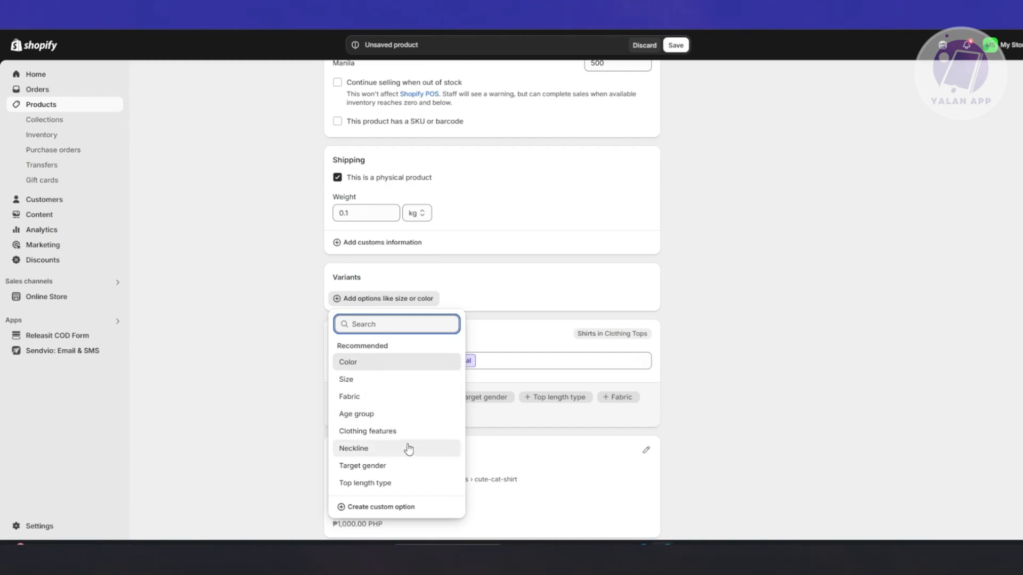
{"action": "left_click", "coordinate": [380, 369]}
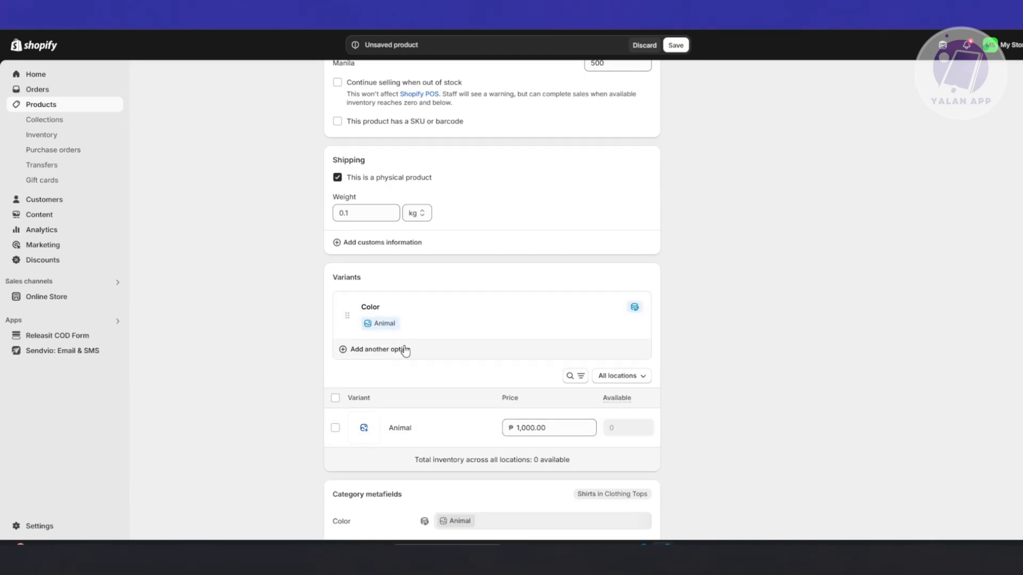
{"action": "scroll", "coordinate": [448, 378], "scroll_direction": "down", "scroll_amount": 3}
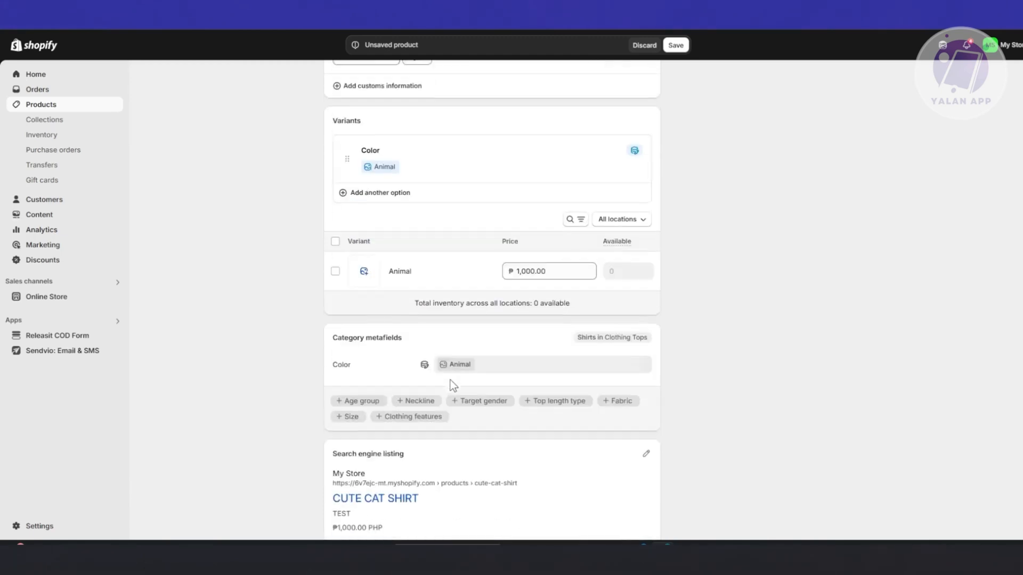
{"action": "left_click", "coordinate": [335, 267]}
{"action": "left_click", "coordinate": [335, 269]}
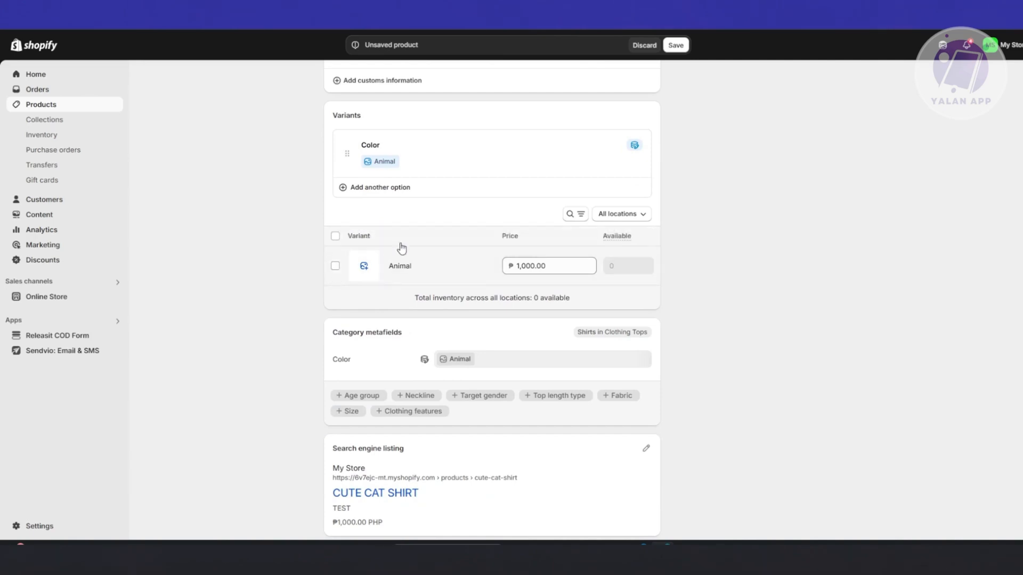
Replace the Animal value of the Color option with White, Black and Beige, and save the product.
{"action": "left_click", "coordinate": [386, 165]}
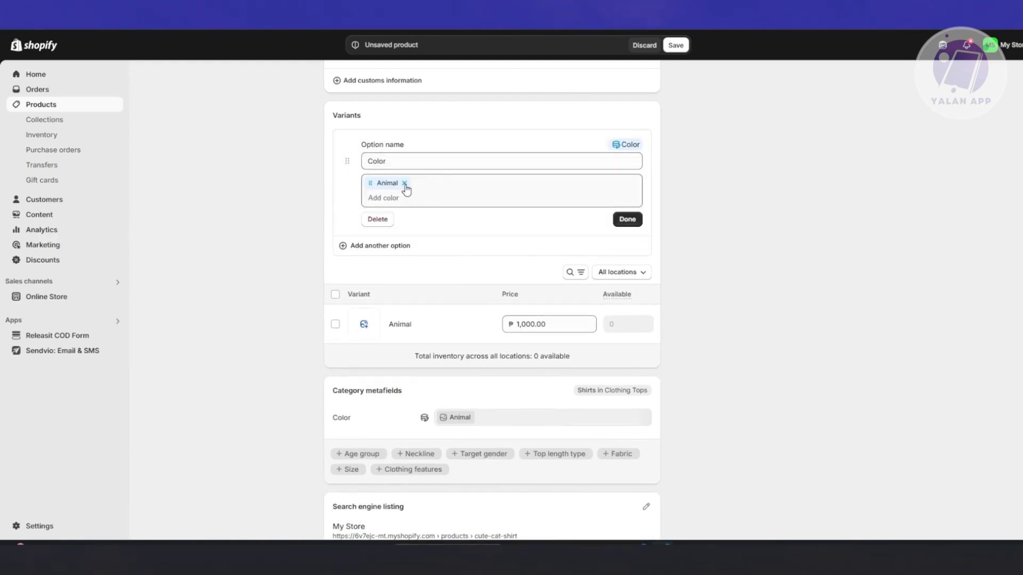
{"action": "left_click", "coordinate": [404, 198]}
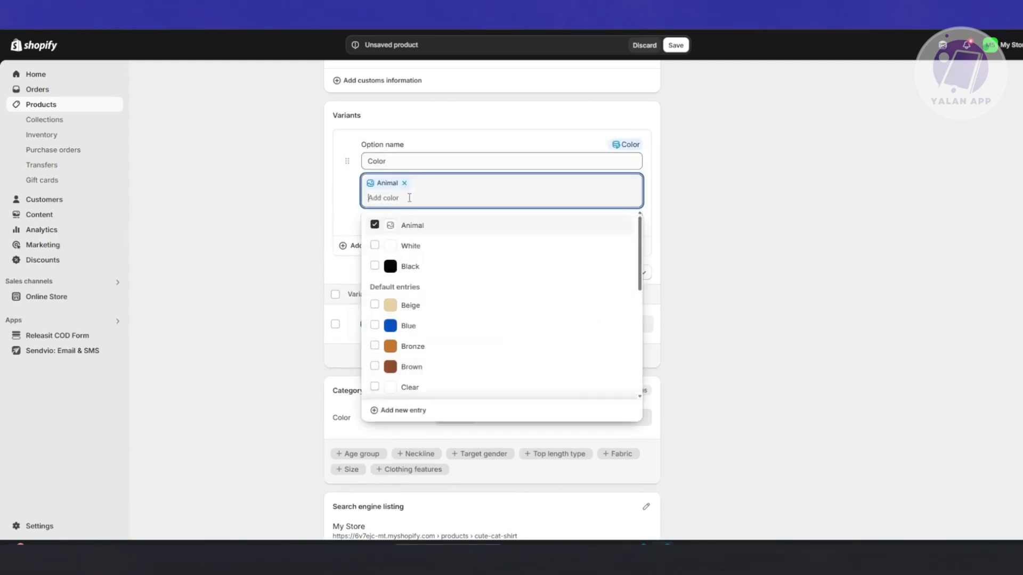
{"action": "left_click", "coordinate": [374, 247]}
{"action": "left_click", "coordinate": [374, 265]}
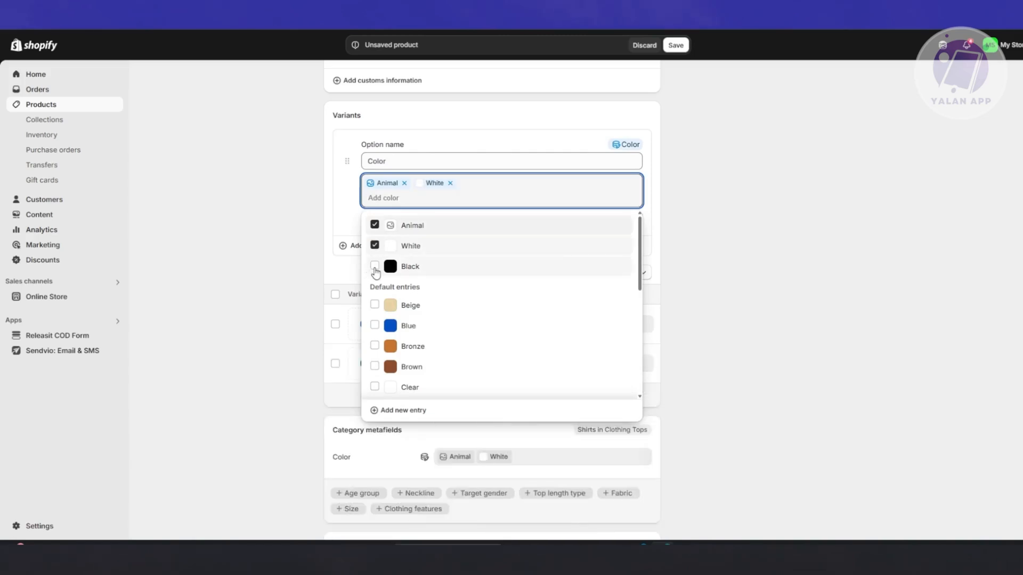
{"action": "left_click", "coordinate": [376, 304]}
{"action": "left_click", "coordinate": [374, 225]}
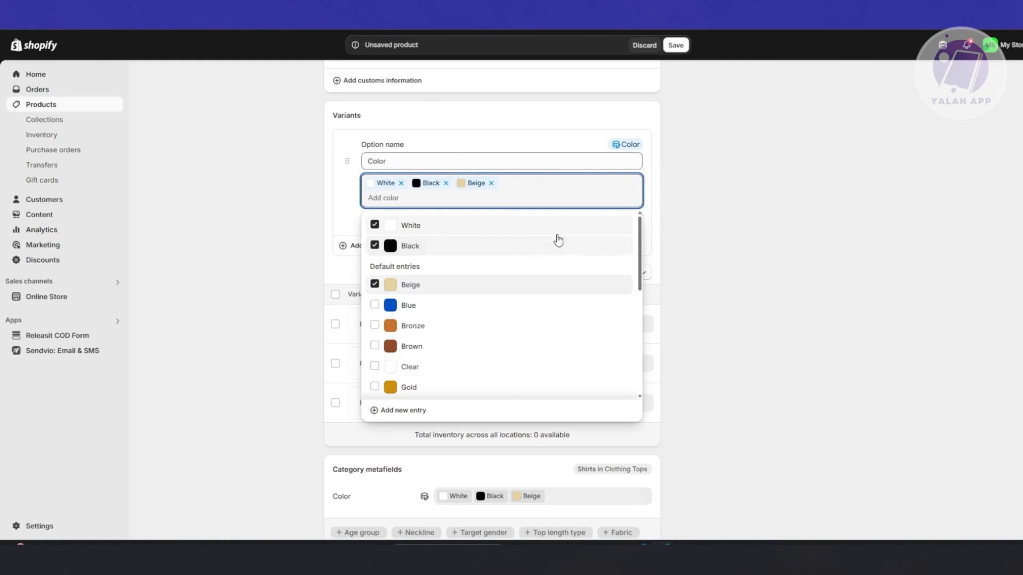
{"action": "left_click", "coordinate": [705, 288]}
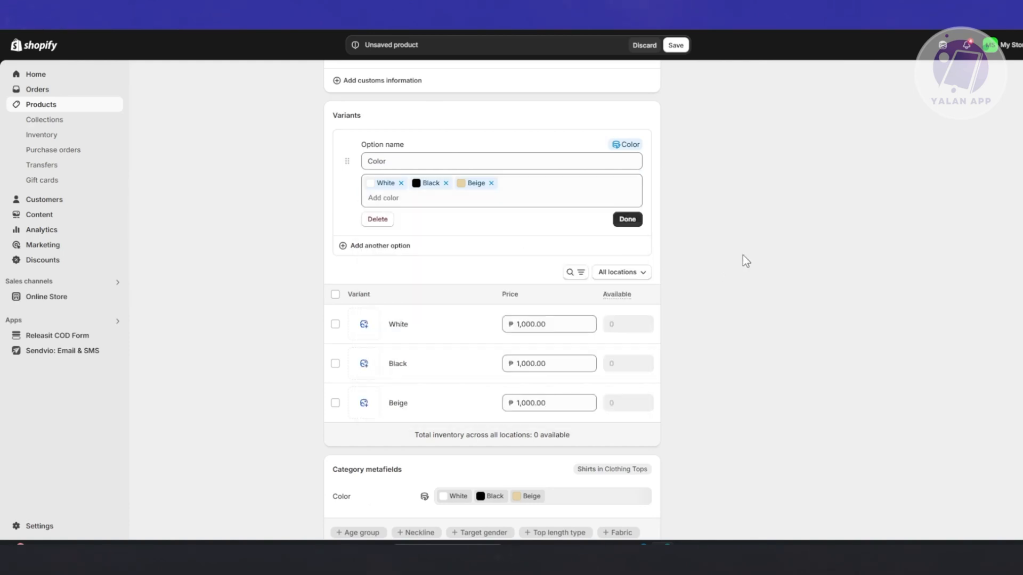
{"action": "left_click", "coordinate": [627, 219]}
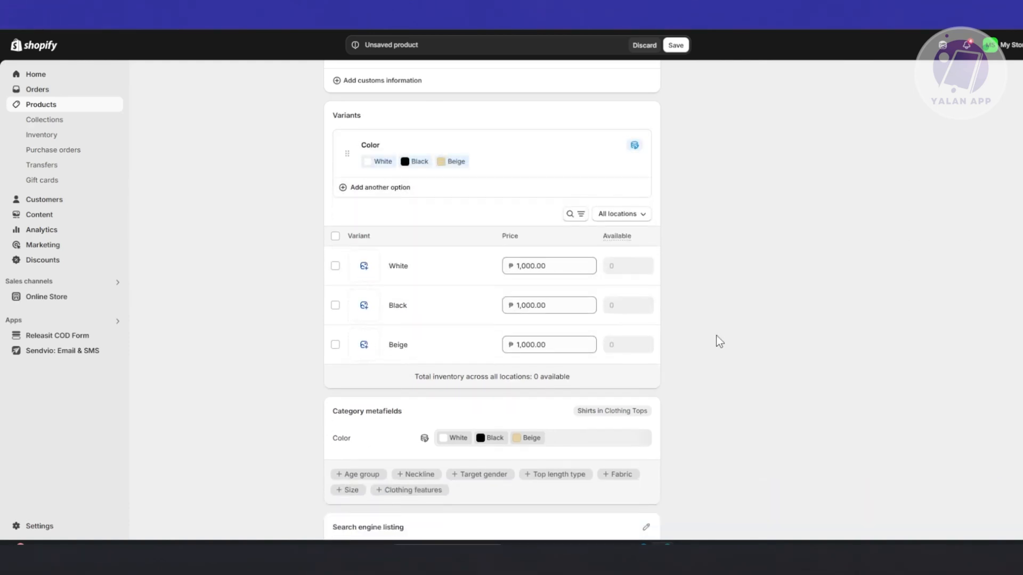
{"action": "scroll", "coordinate": [773, 301], "scroll_direction": "down", "scroll_amount": 3}
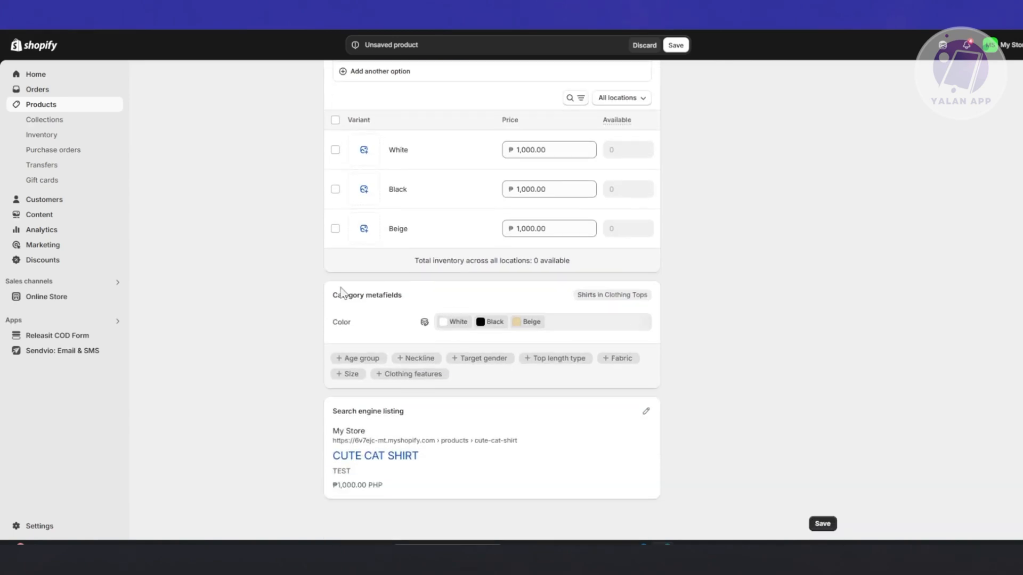
{"action": "left_click", "coordinate": [821, 523]}
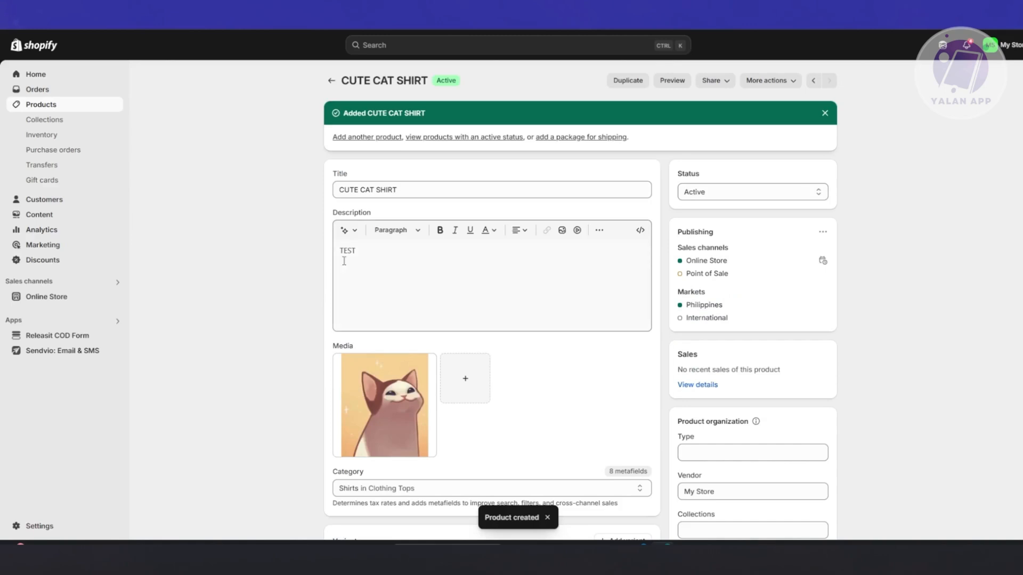
Open the general shipping rates profile in the store's shipping and delivery settings.
{"action": "left_click", "coordinate": [55, 532]}
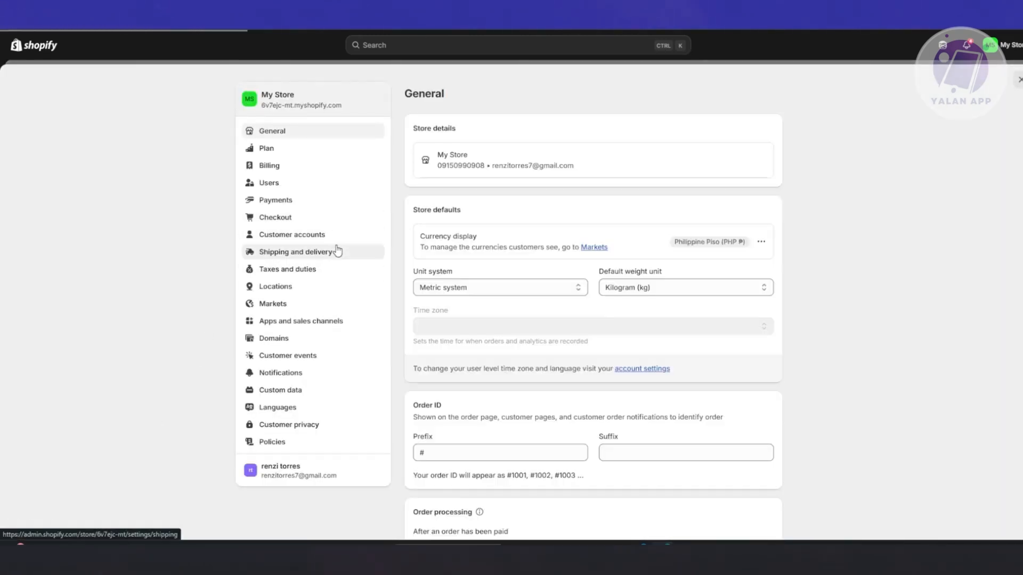
{"action": "left_click", "coordinate": [337, 251]}
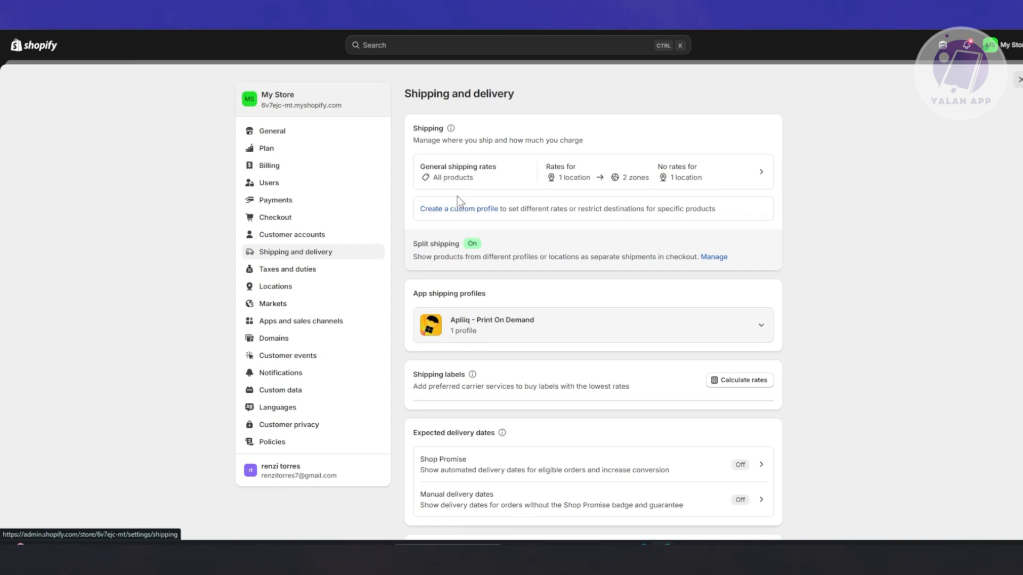
{"action": "left_click", "coordinate": [467, 174]}
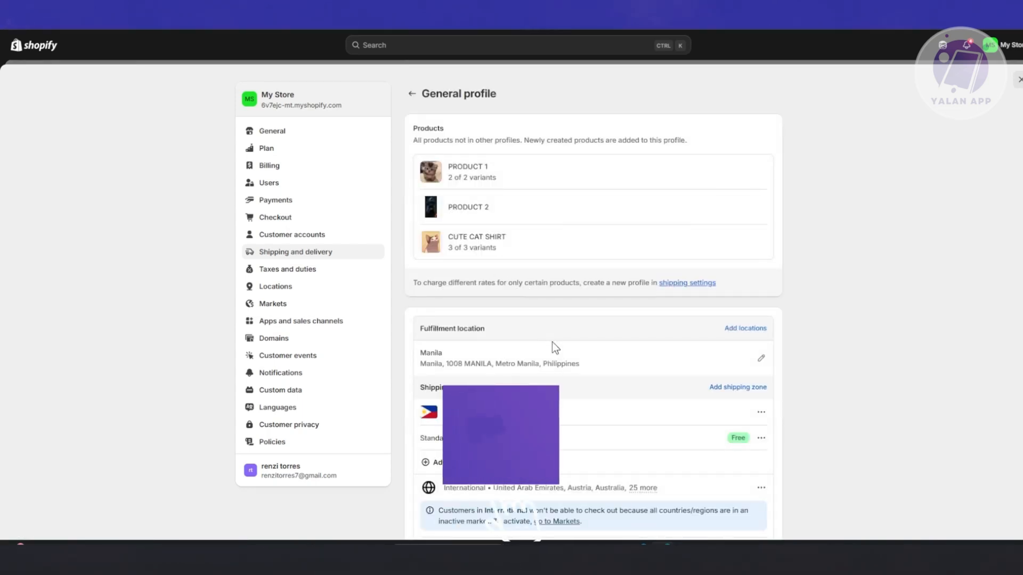
Start a new rate for the domestic Philippines zone, trying the carrier or app calculated type before returning to flat rate.
{"action": "scroll", "coordinate": [781, 326], "scroll_direction": "down", "scroll_amount": 4}
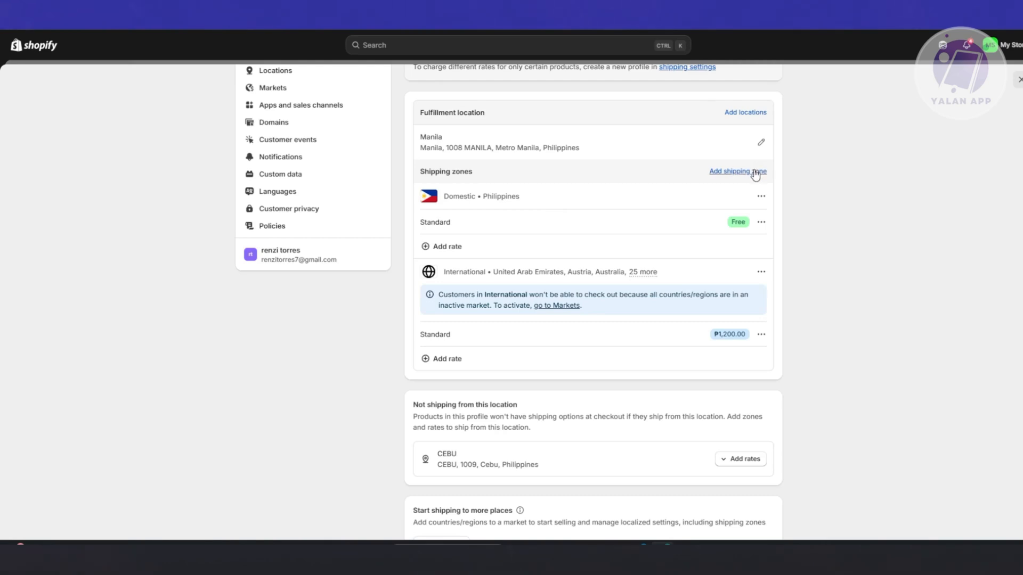
{"action": "left_click", "coordinate": [458, 252]}
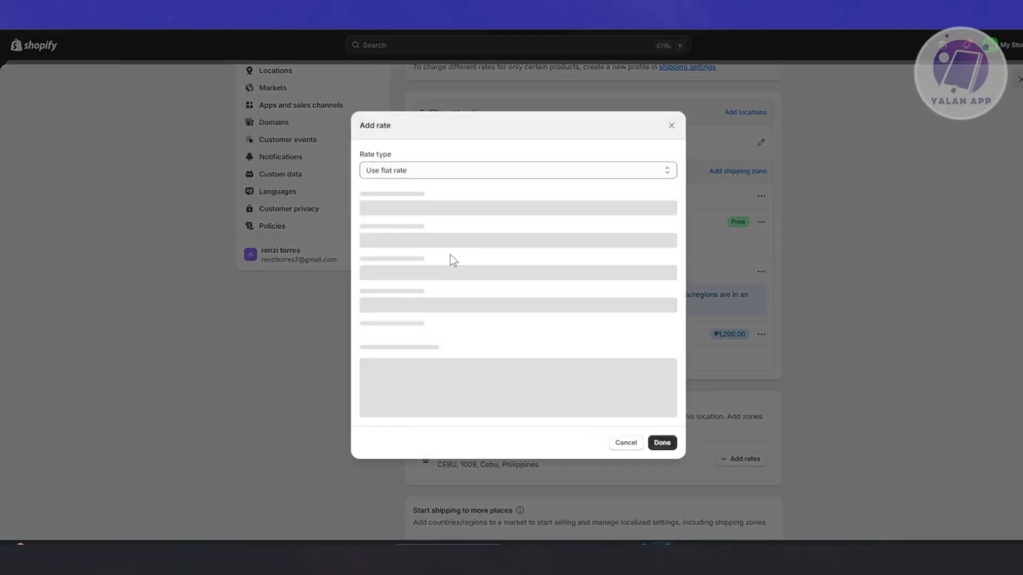
{"action": "left_click", "coordinate": [469, 170]}
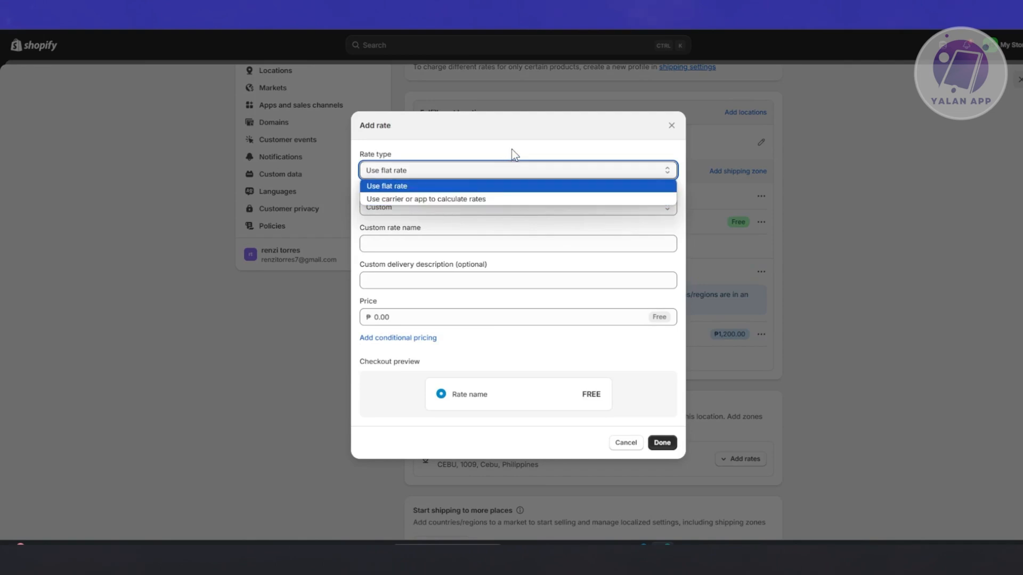
{"action": "left_click", "coordinate": [486, 203]}
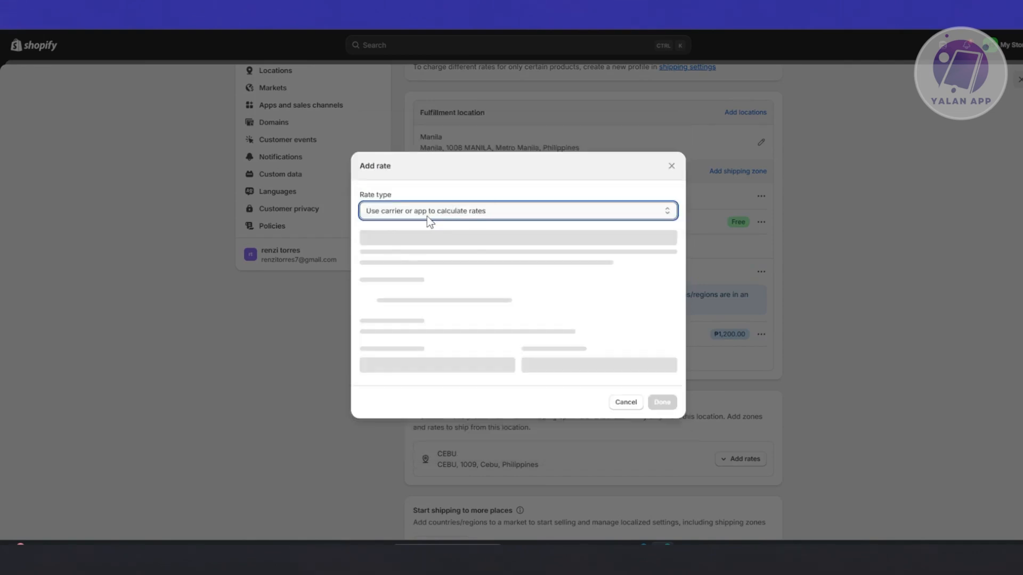
{"action": "left_click", "coordinate": [473, 261]}
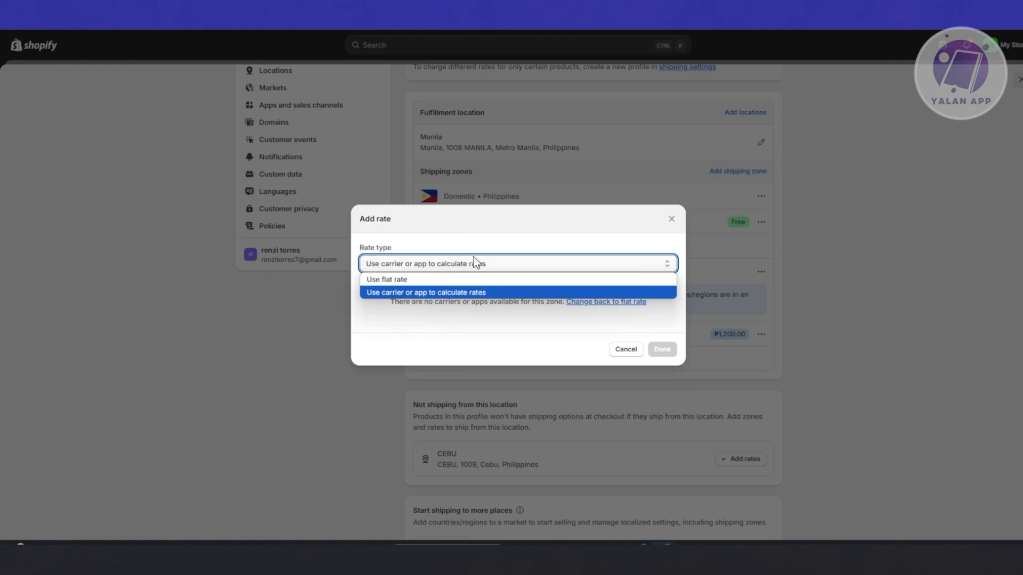
{"action": "left_click", "coordinate": [453, 279]}
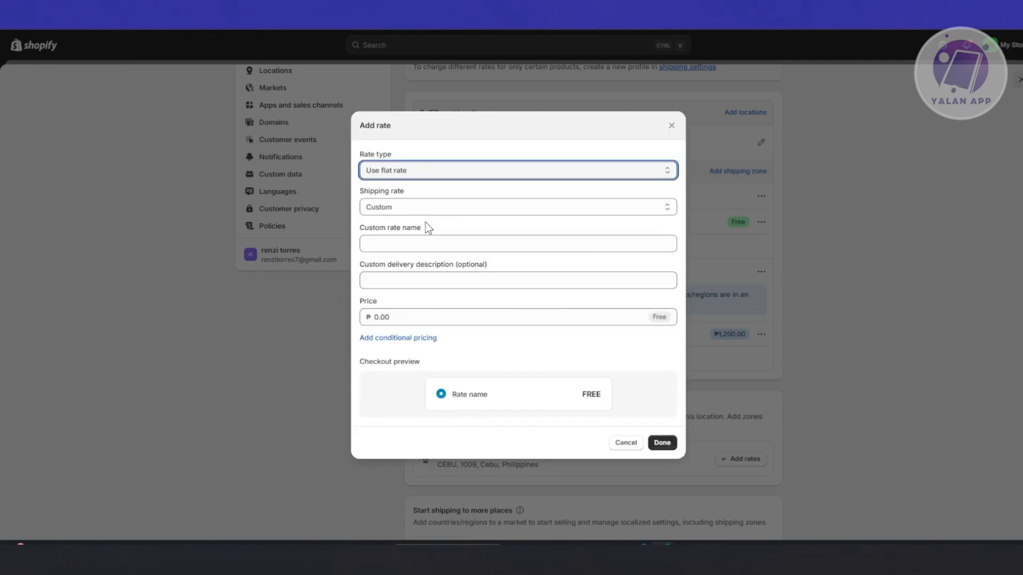
Name the custom rate TEST RATE and use the suggested delivery description "Tracking number provided".
{"action": "left_click", "coordinate": [456, 241]}
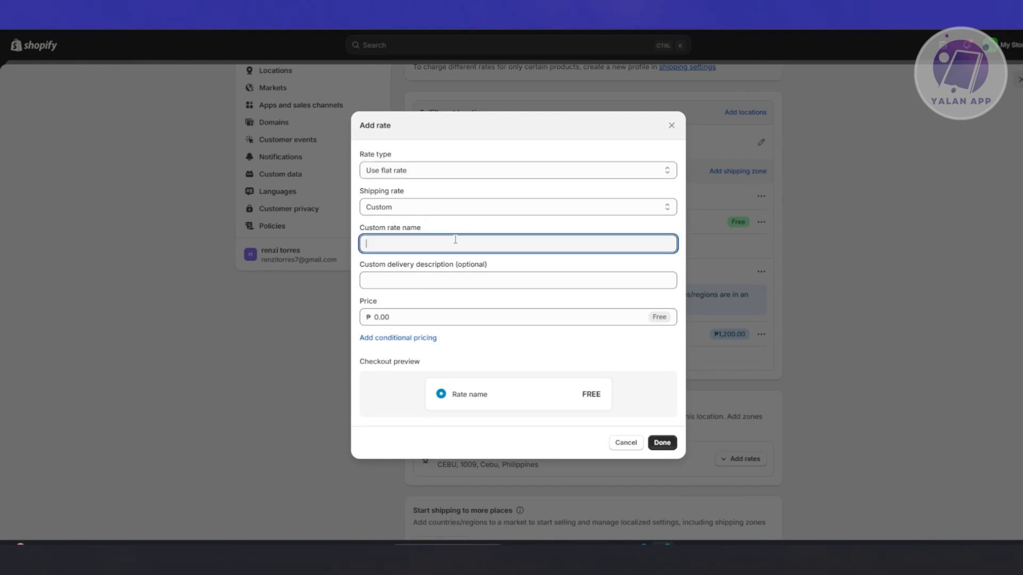
{"action": "type", "text": "TEST RATE"}
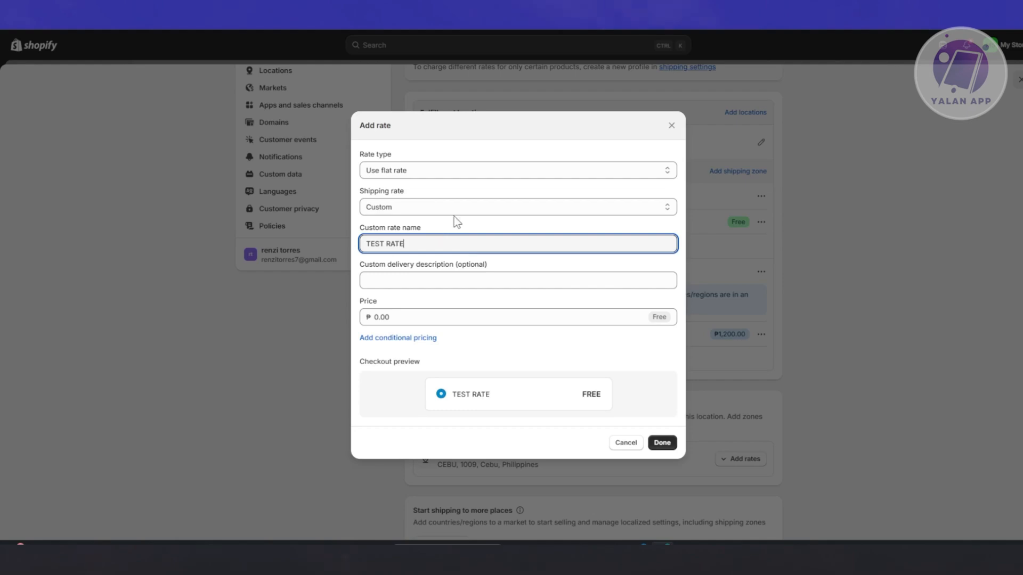
{"action": "left_click", "coordinate": [406, 283]}
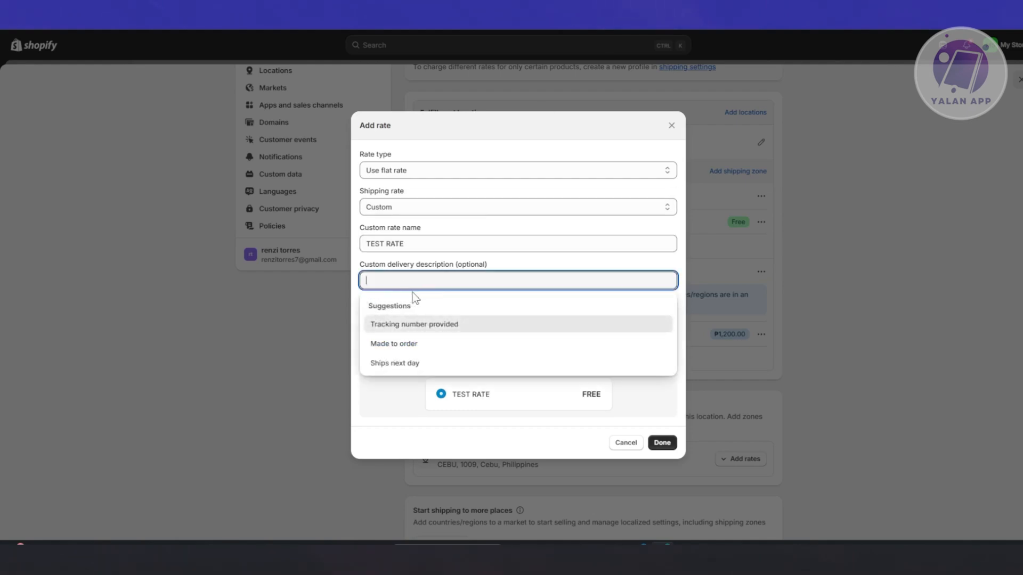
{"action": "left_click", "coordinate": [434, 331]}
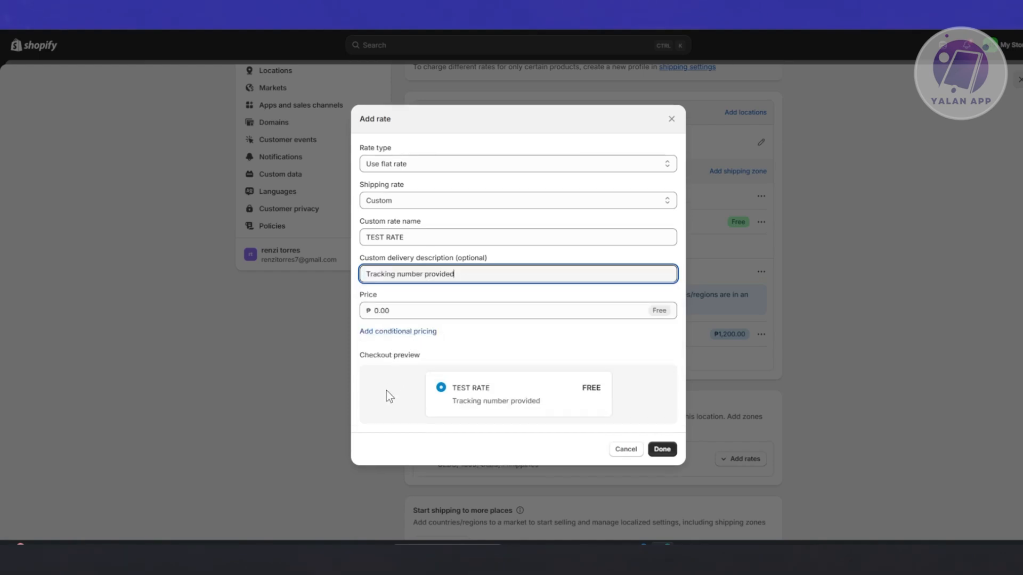
Set the rate's price to ₱250 and add it to the domestic zone.
{"action": "left_click", "coordinate": [427, 314]}
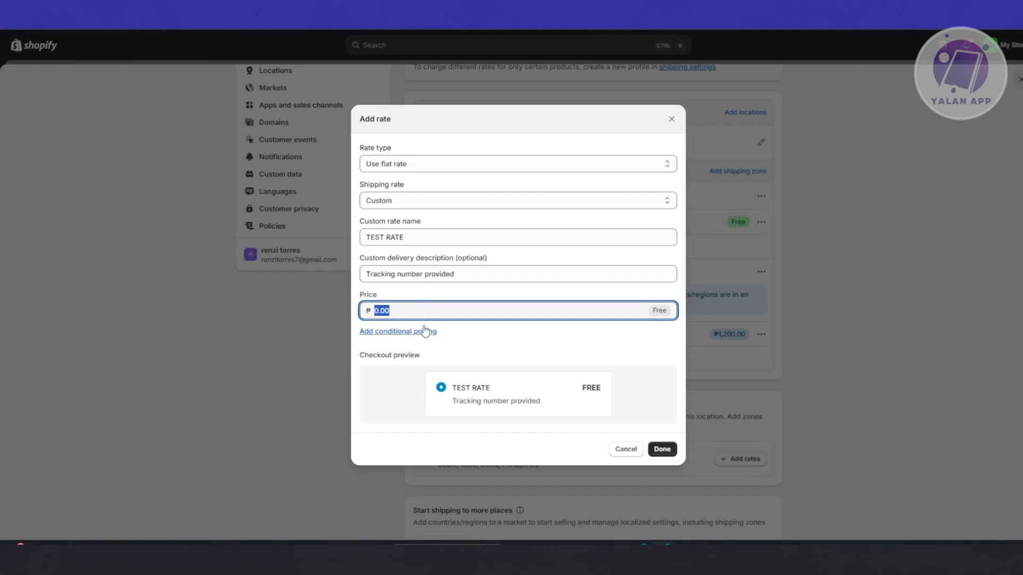
{"action": "type", "text": "250"}
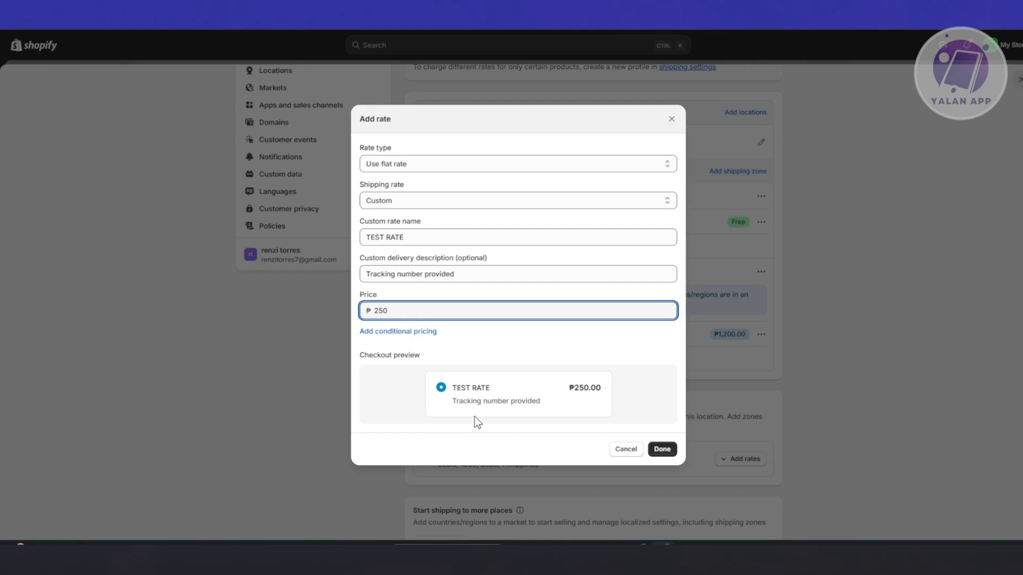
{"action": "left_click", "coordinate": [662, 449]}
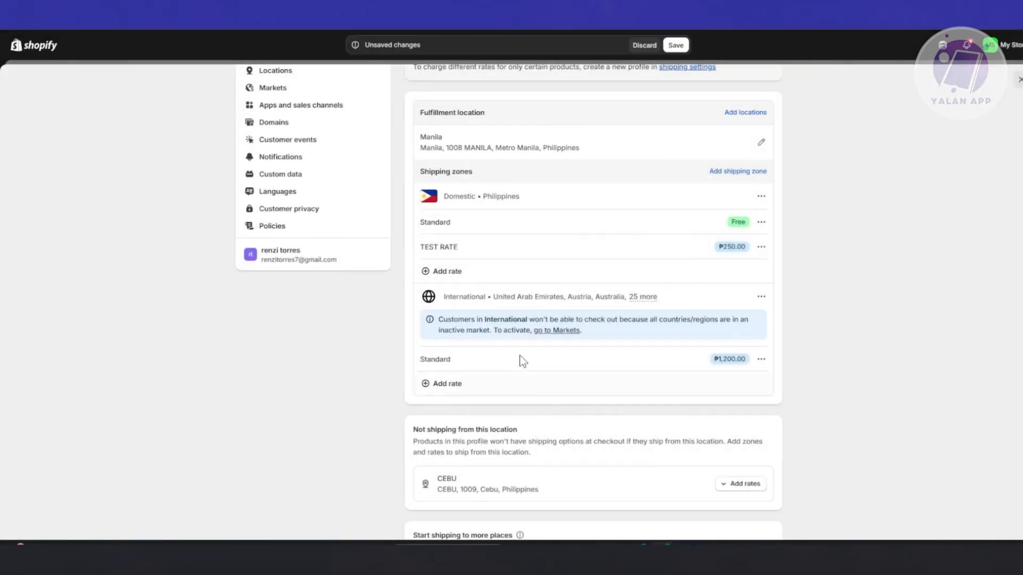
Delete the free Standard rate from the domestic Philippines zone and save the shipping profile.
{"action": "left_click", "coordinate": [759, 222]}
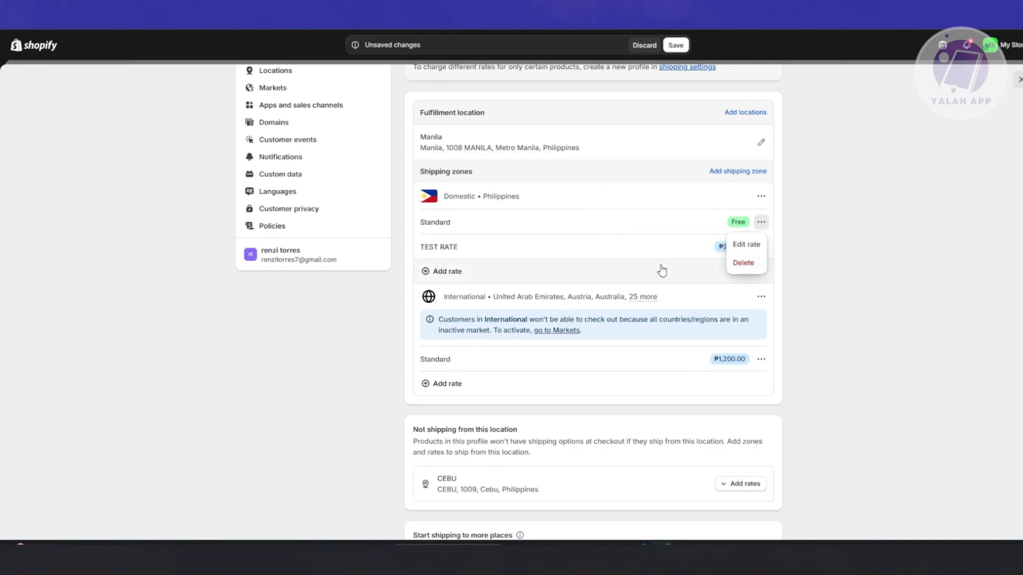
{"action": "left_click", "coordinate": [749, 264]}
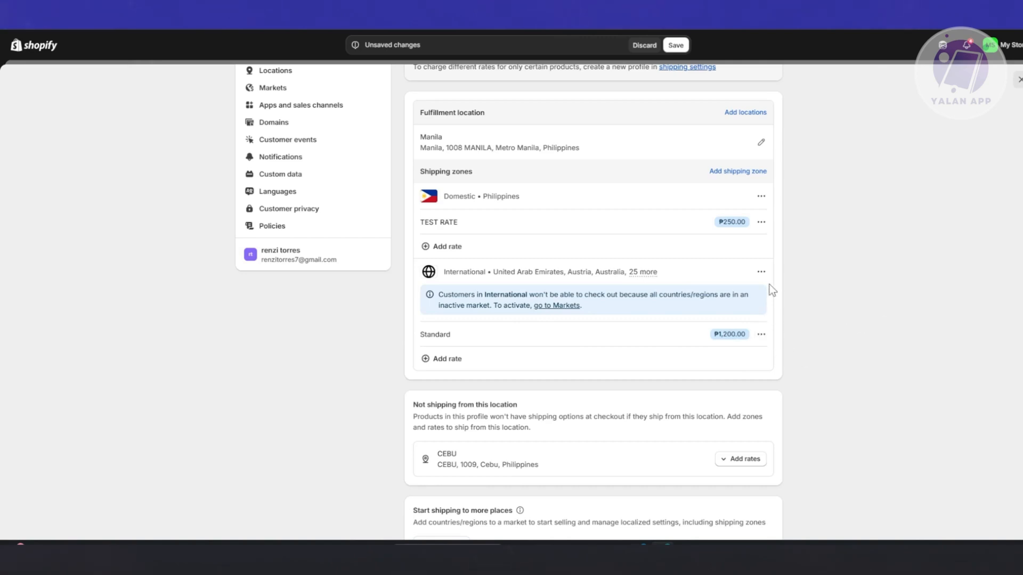
{"action": "left_click", "coordinate": [761, 272]}
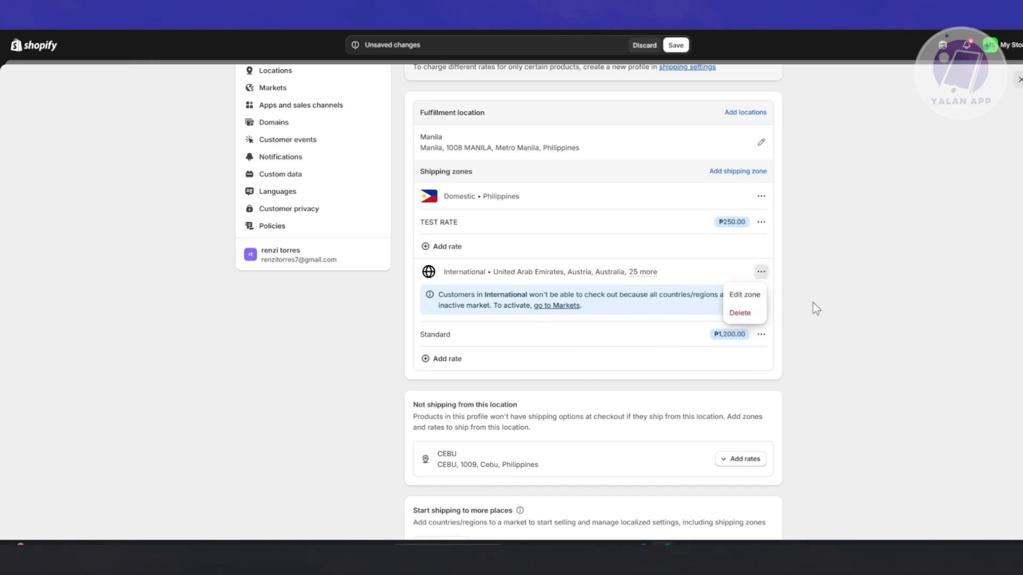
{"action": "scroll", "coordinate": [889, 296], "scroll_direction": "up", "scroll_amount": 4}
{"action": "left_click", "coordinate": [676, 45]}
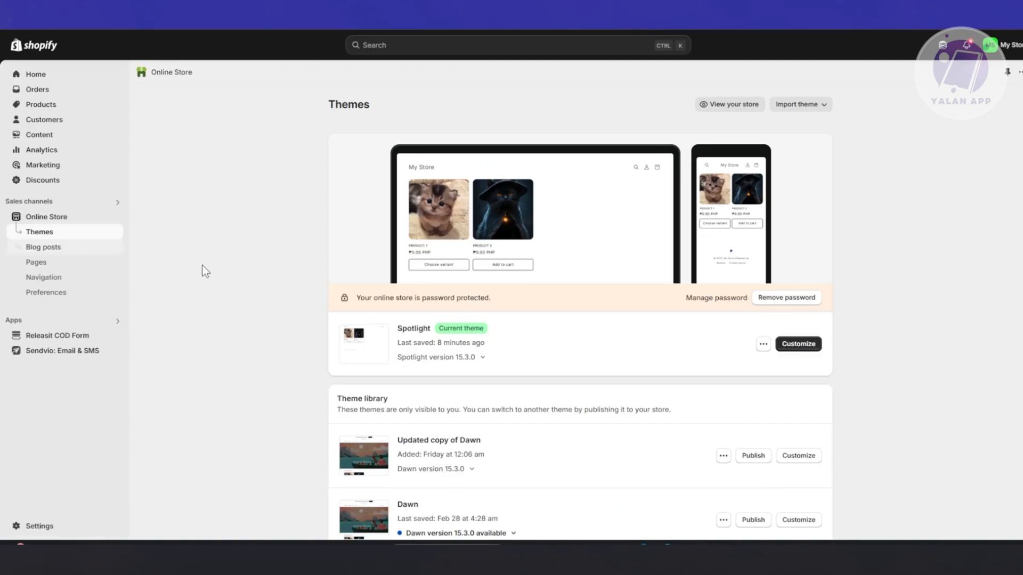
View the online storefront, add one white CUTE CAT SHIRT to the cart and proceed to checkout.
{"action": "left_click", "coordinate": [115, 216]}
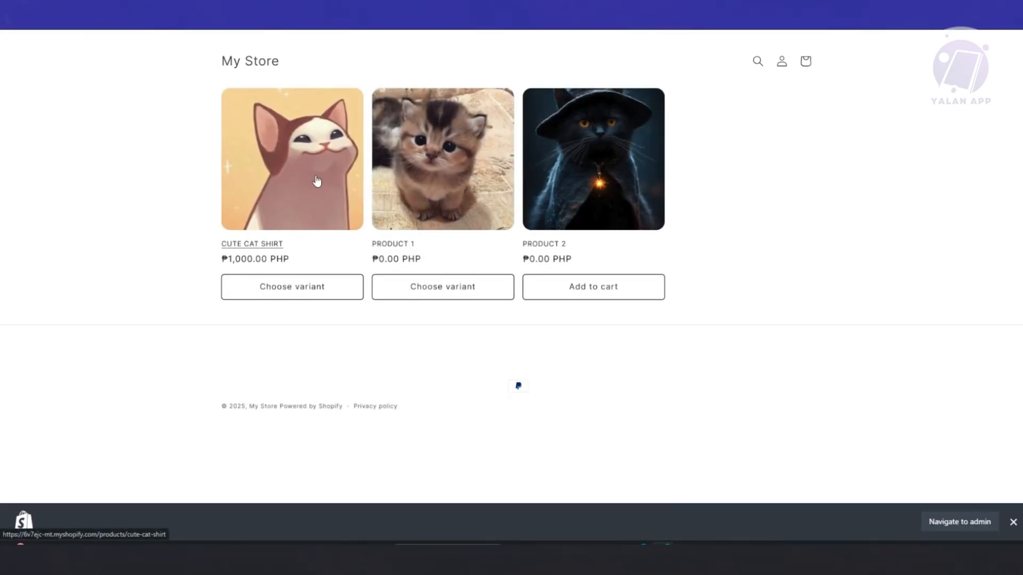
{"action": "left_click", "coordinate": [320, 288]}
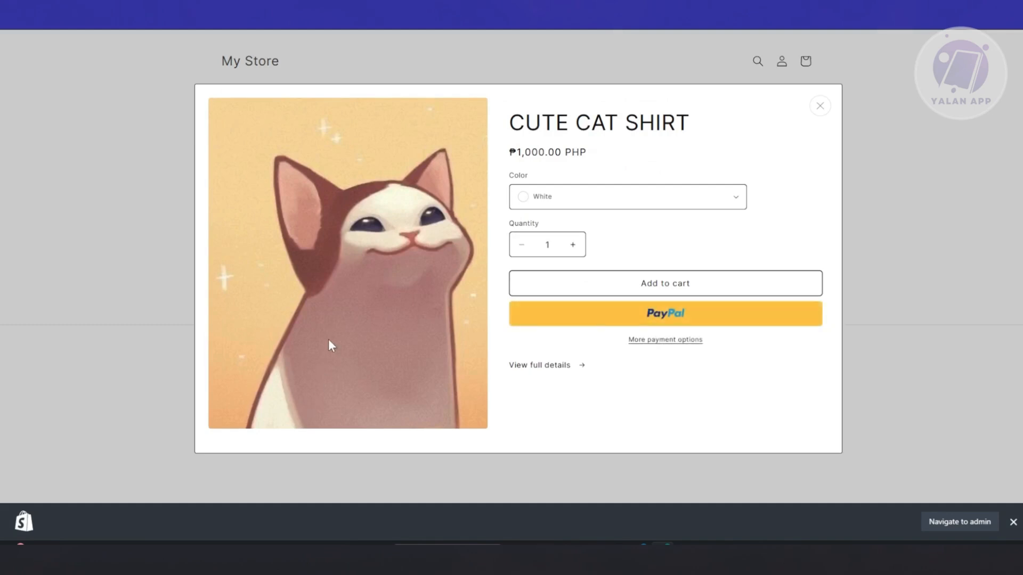
{"action": "left_click", "coordinate": [753, 281]}
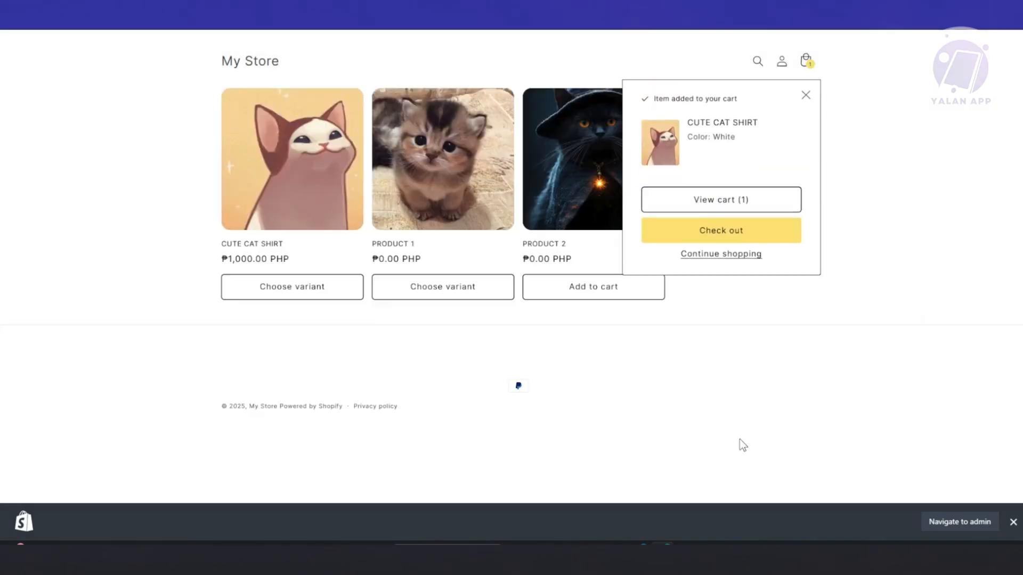
{"action": "left_click", "coordinate": [755, 202]}
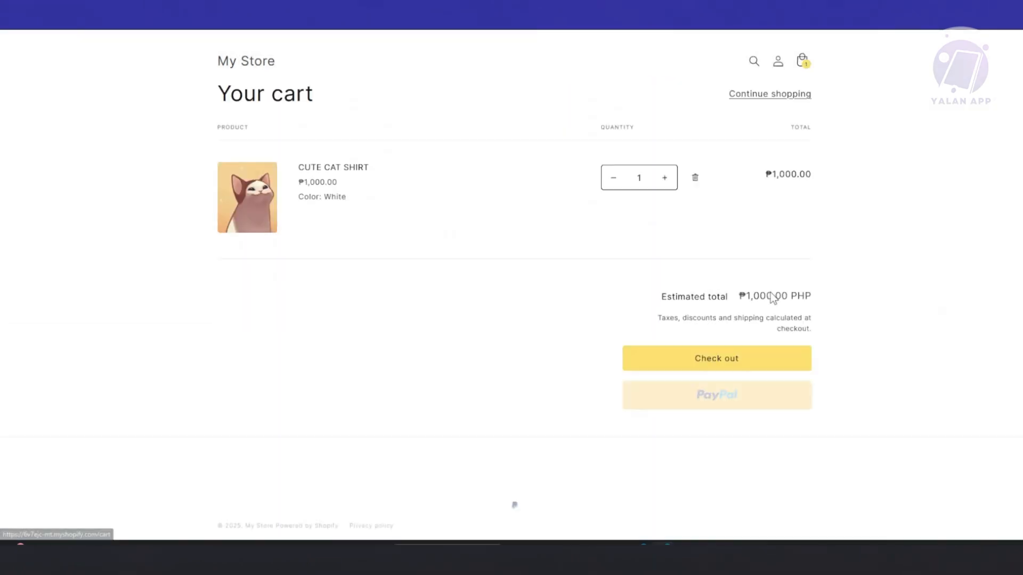
{"action": "left_click", "coordinate": [765, 359]}
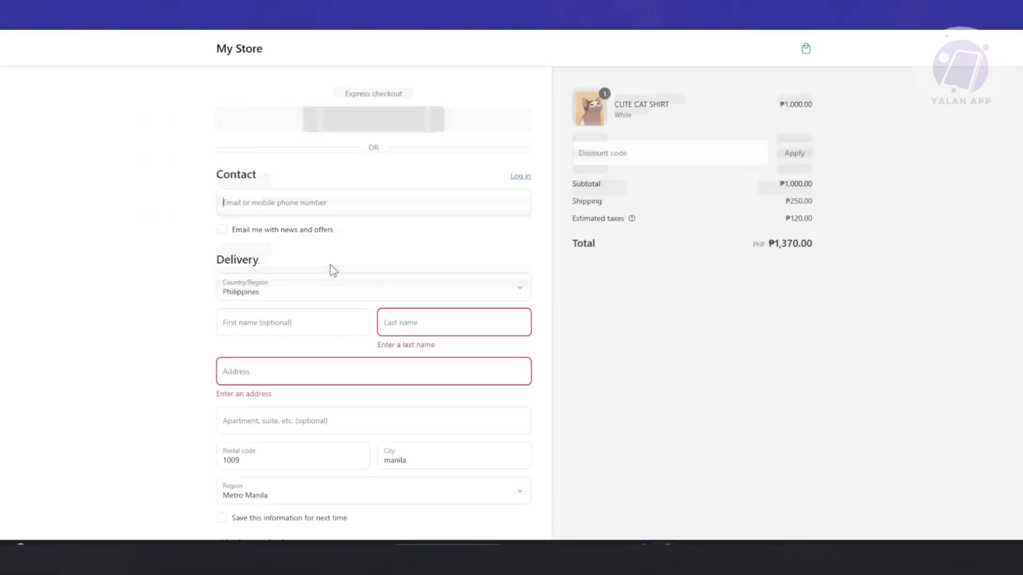
Fill in the checkout's delivery address with the saved Manila suggestion.
{"action": "scroll", "coordinate": [340, 290], "scroll_direction": "down", "scroll_amount": 1}
{"action": "left_click", "coordinate": [322, 326]}
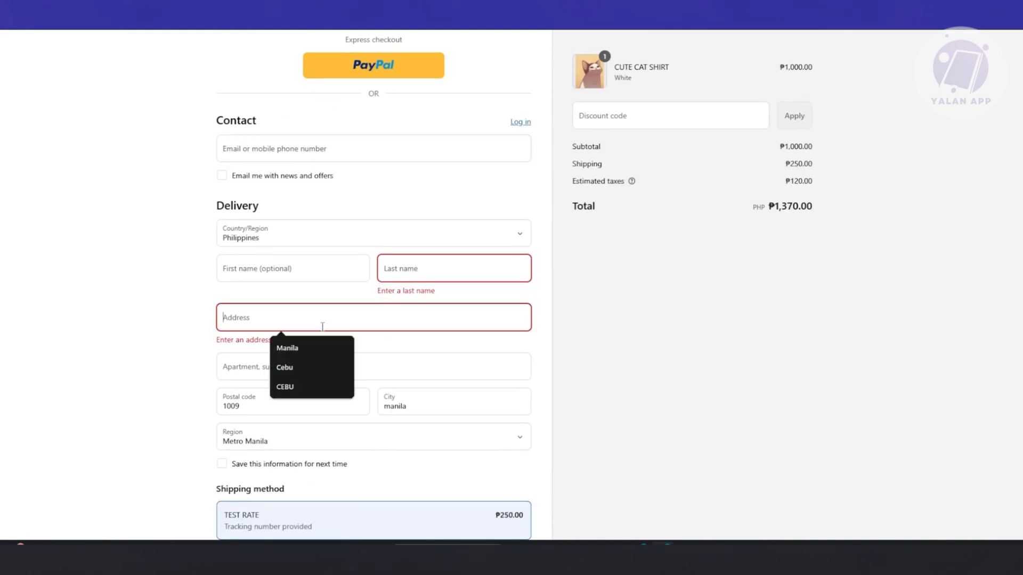
{"action": "left_click", "coordinate": [291, 349]}
{"action": "double_click", "coordinate": [252, 393]}
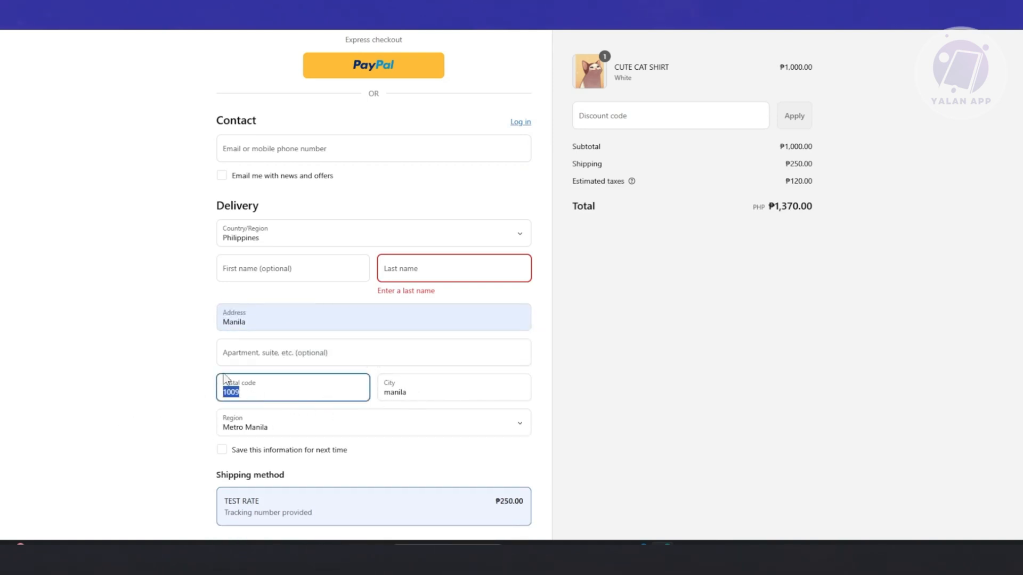
Examine the shipping charge and estimated taxes in the checkout's order summary, and return to the store admin's themes page.
{"action": "left_click_drag", "start_coordinate": [792, 162], "coordinate": [820, 177]}
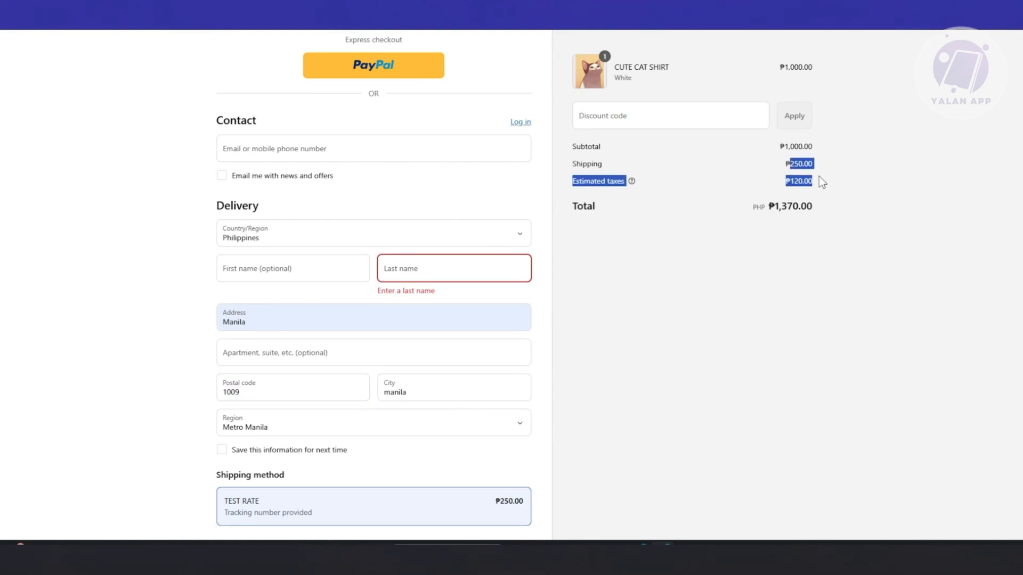
{"action": "left_click", "coordinate": [743, 308]}
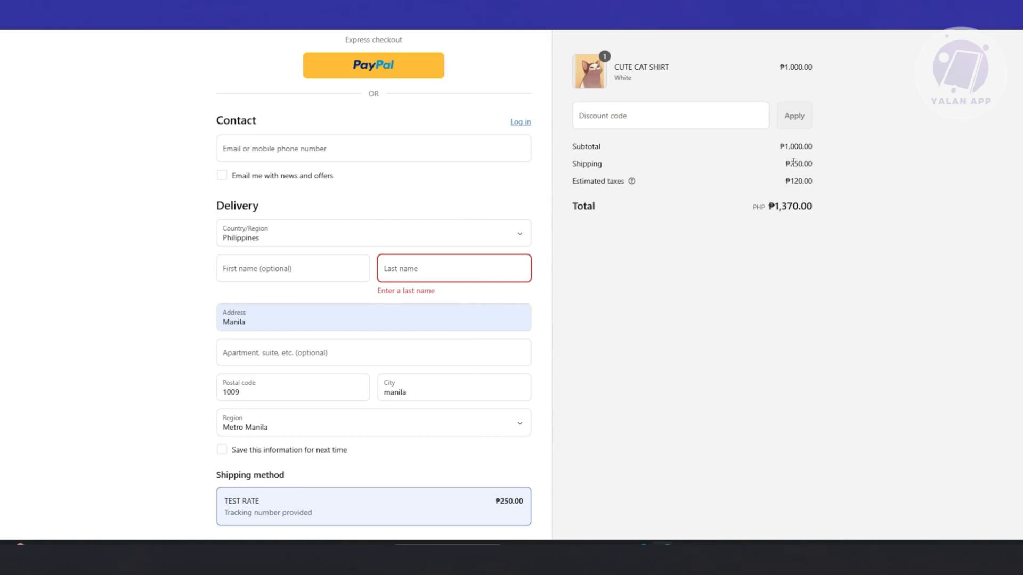
{"action": "left_click_drag", "start_coordinate": [827, 185], "coordinate": [560, 187]}
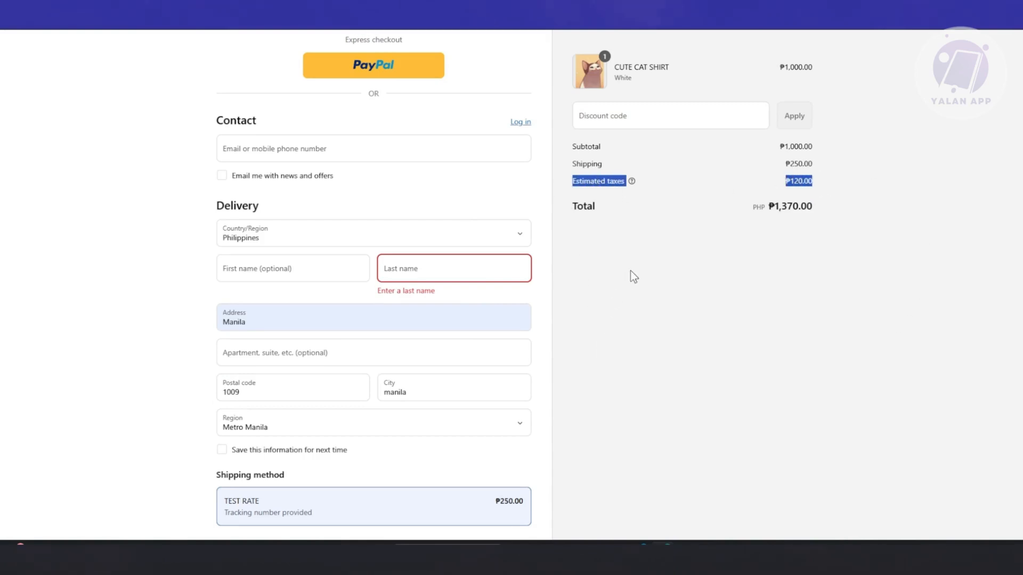
{"action": "scroll", "coordinate": [662, 204], "scroll_direction": "up", "scroll_amount": 1}
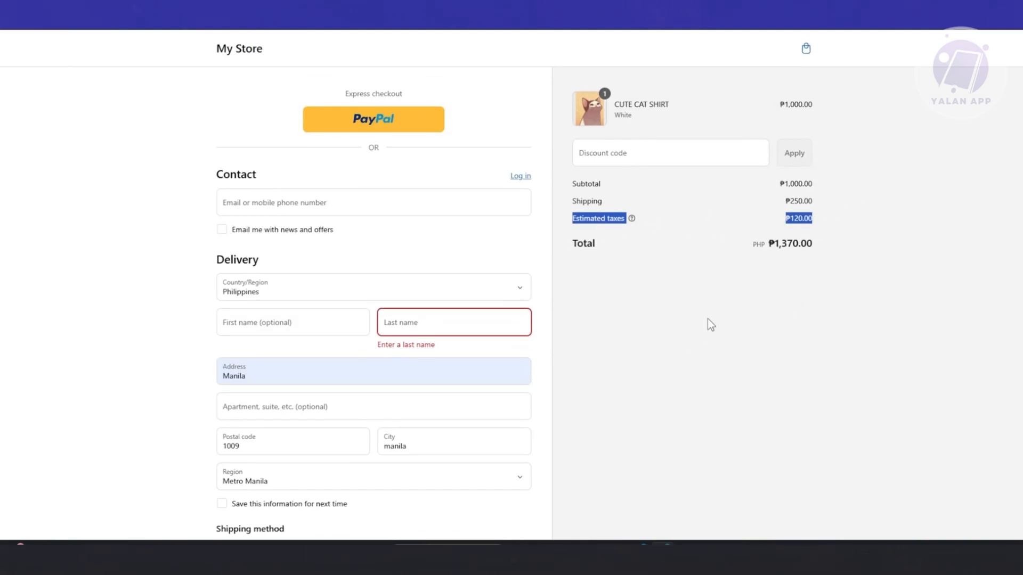
{"action": "scroll", "coordinate": [707, 319], "scroll_direction": "down", "scroll_amount": 8}
{"action": "scroll", "coordinate": [707, 319], "scroll_direction": "up", "scroll_amount": 8}
{"action": "left_click", "coordinate": [107, 11]}
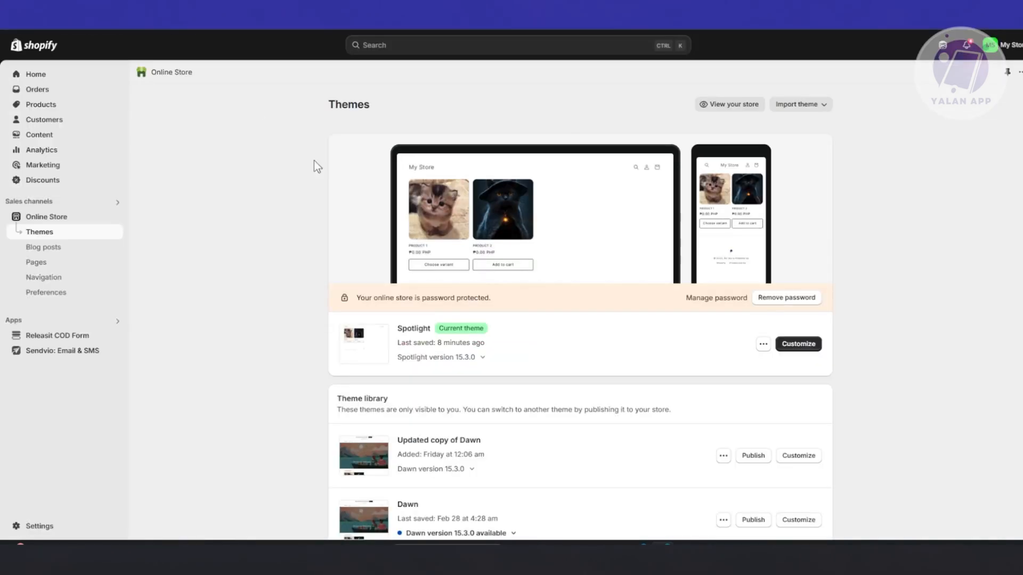